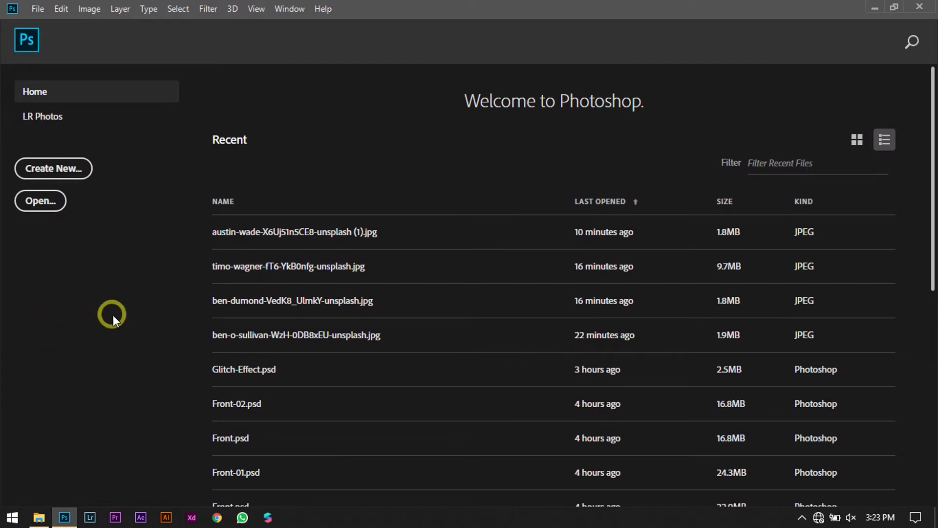
Step: Open the portrait file named image from the VECTOR ART folder in Photoshop and convert its Background into a regular layer
left_click(40, 518)
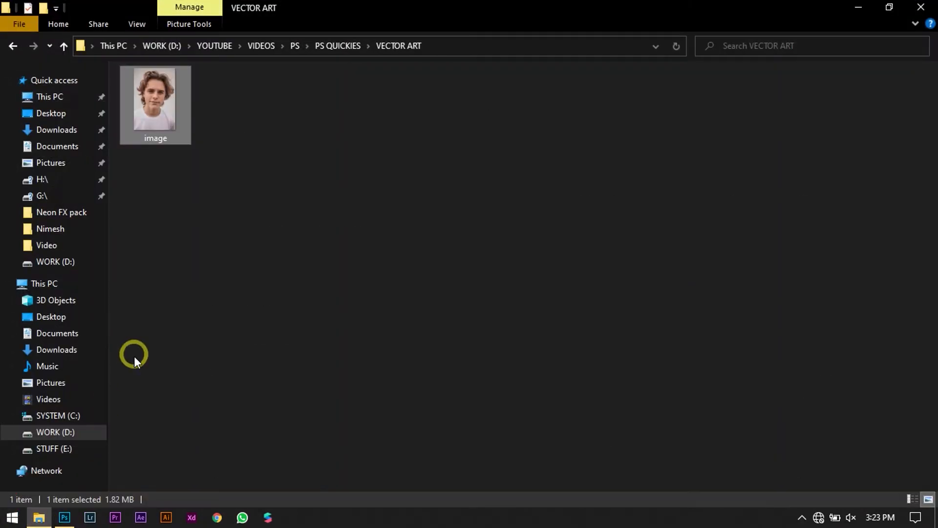
left_click_drag(151, 142, 66, 368)
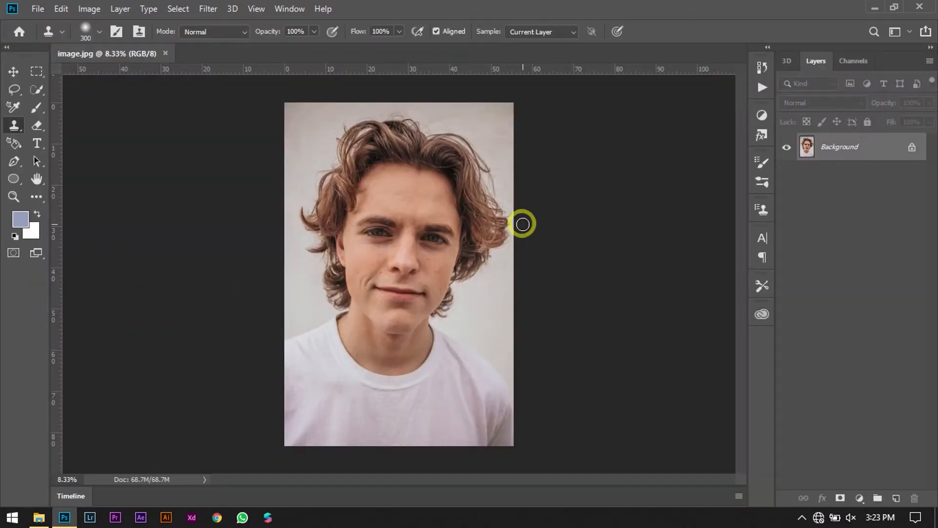
double_click(837, 153)
key("Return")
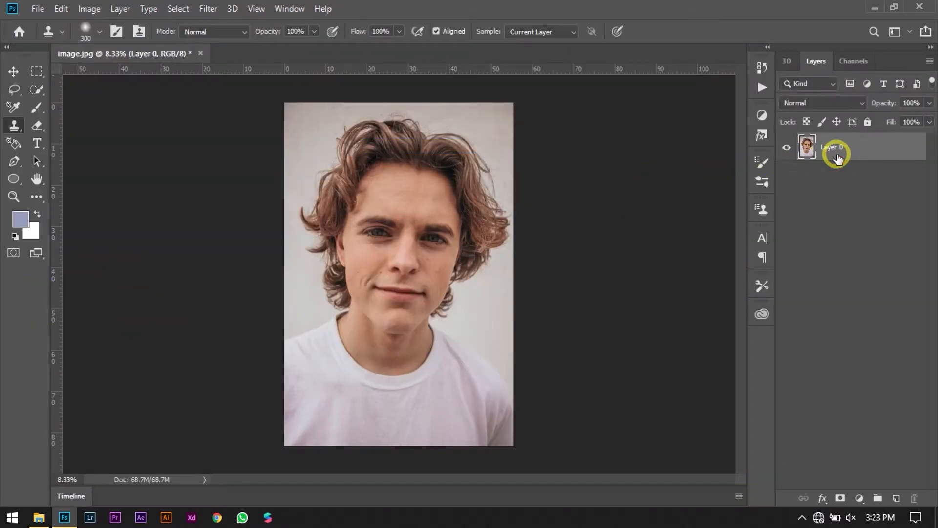
Step: Duplicate Layer 0 within the same document under the name "vector art base"
left_click(120, 9)
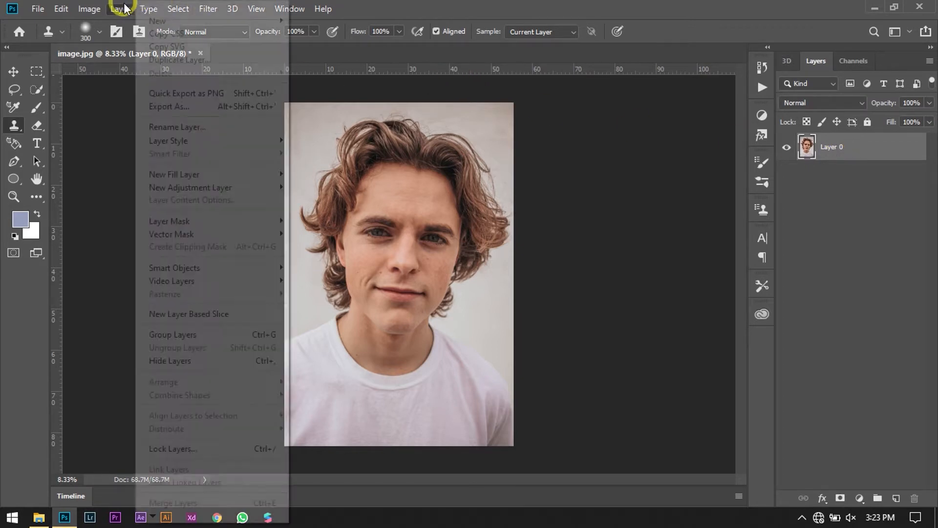
left_click(156, 59)
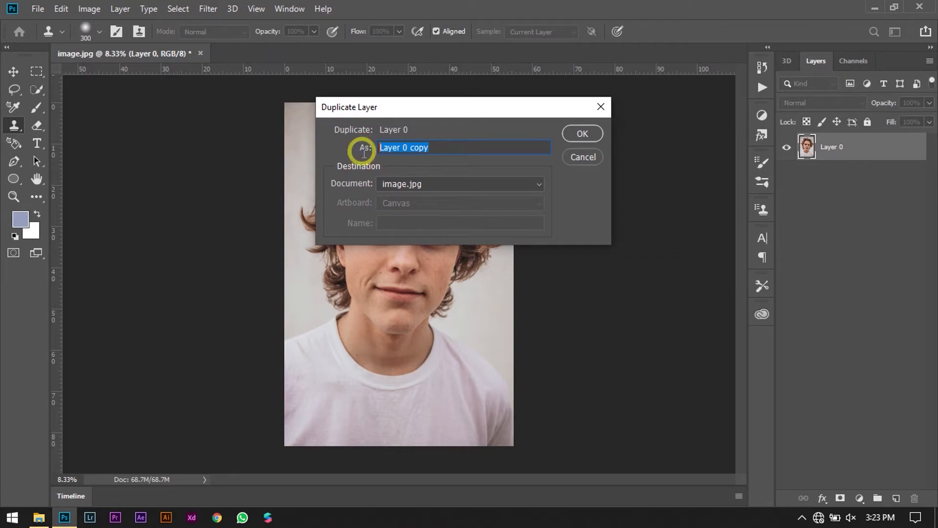
type("vector art base")
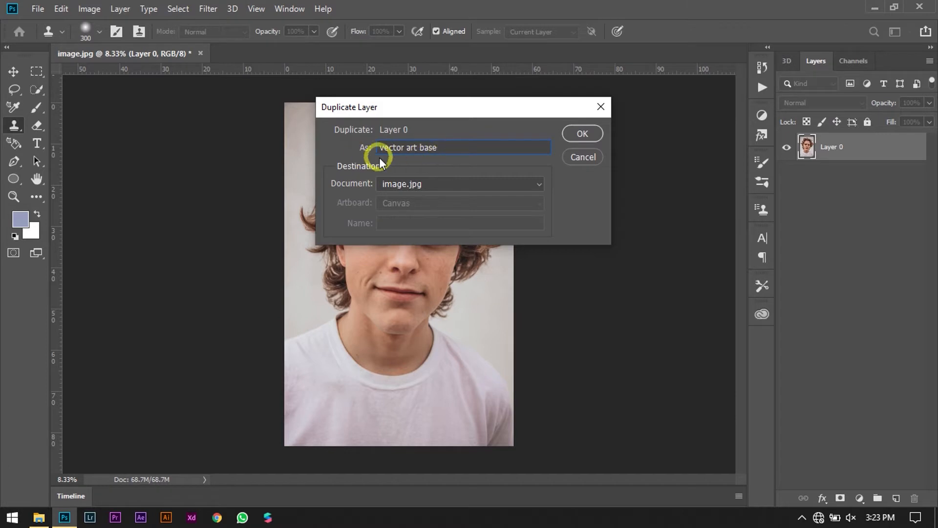
left_click(583, 133)
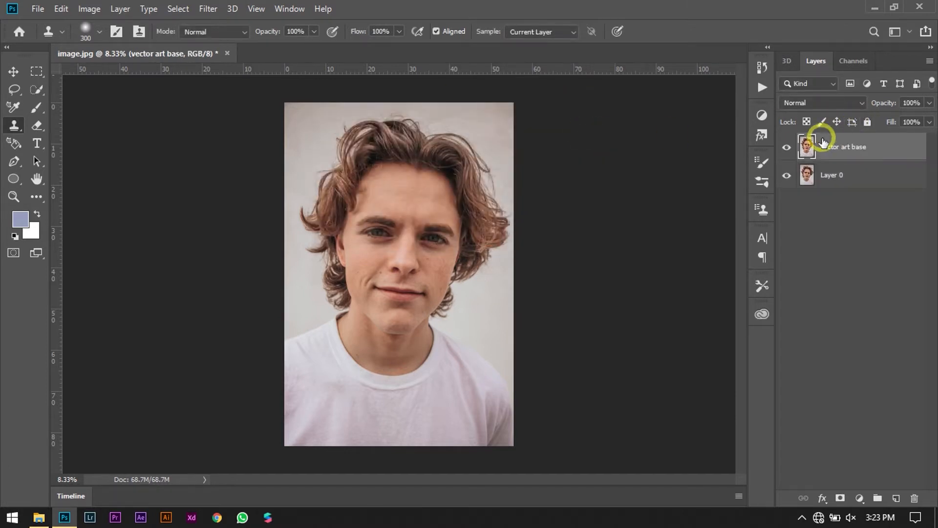
Step: Apply the Poster Edges filter to the vector art base layer with Edge Thickness 10, Edge Intensity 10 and Posterization 2
left_click(209, 8)
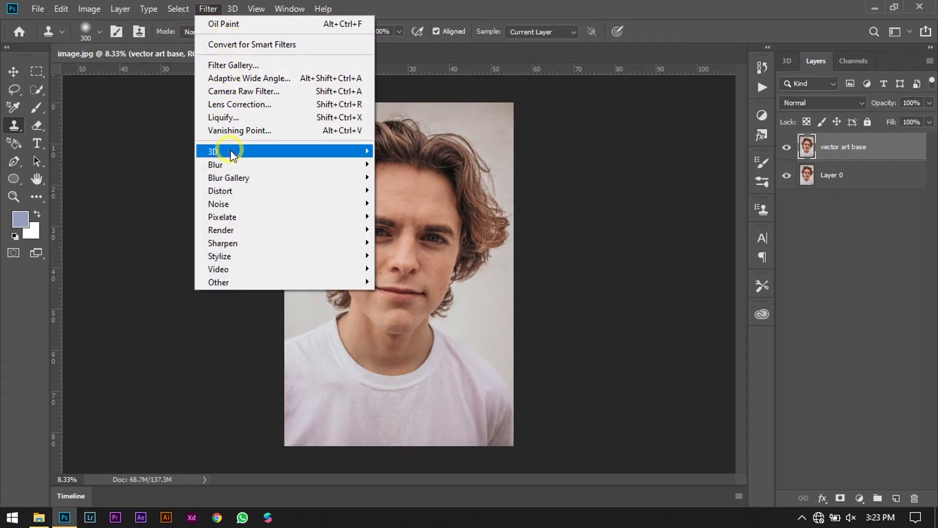
left_click(232, 65)
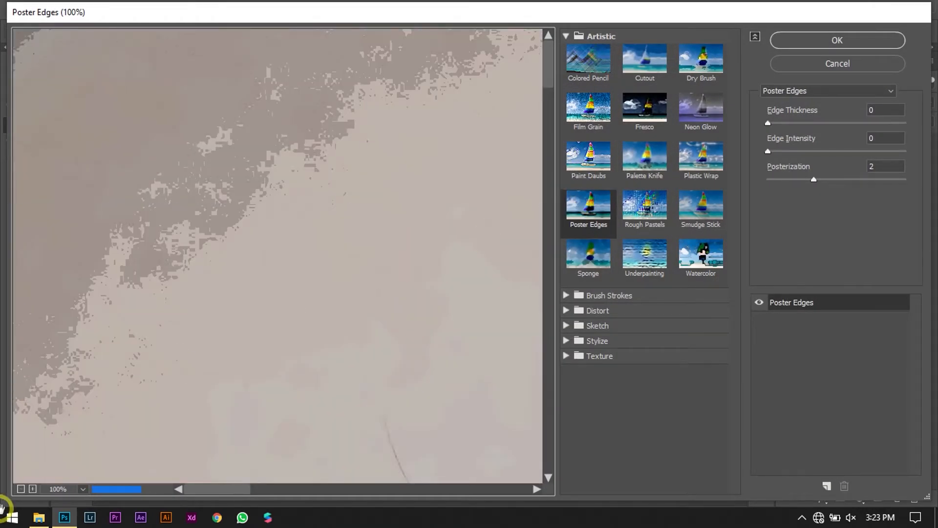
left_click(20, 488)
left_click(21, 489)
left_click(21, 488)
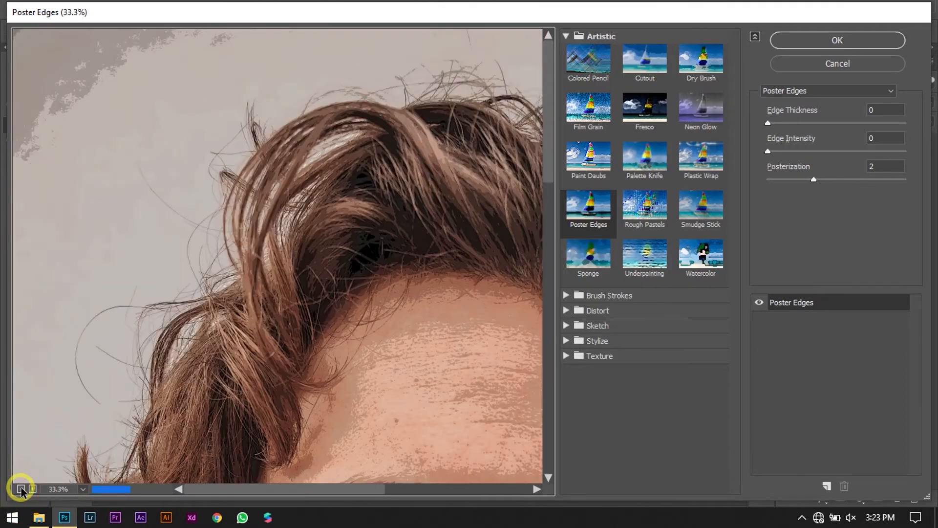
left_click(21, 488)
left_click(20, 488)
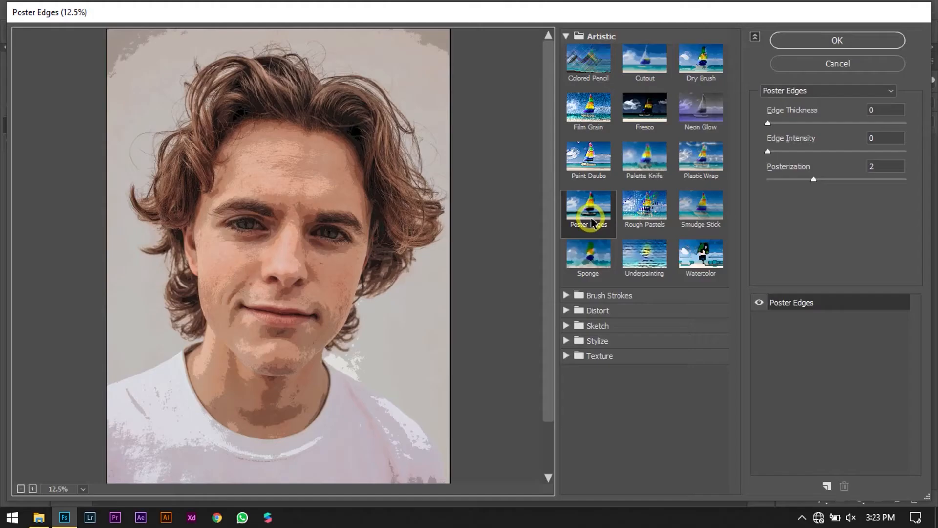
left_click(591, 219)
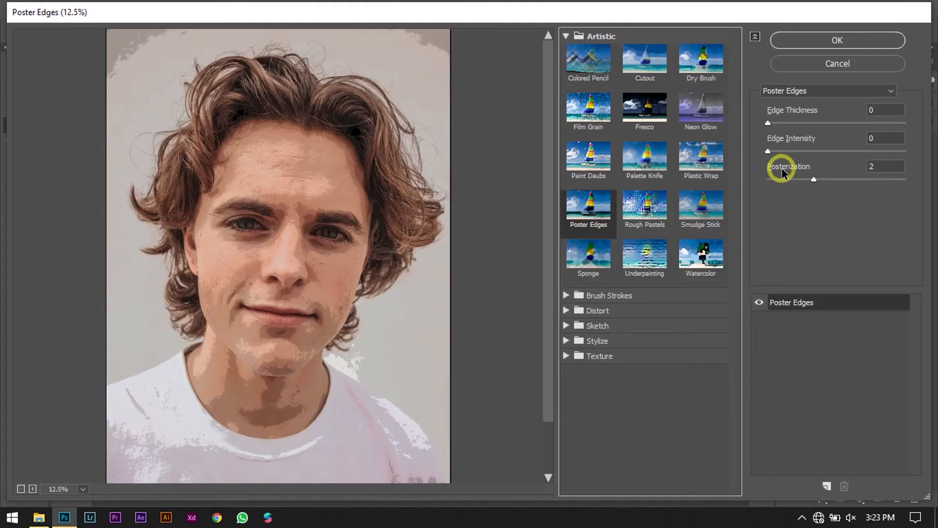
left_click(880, 110)
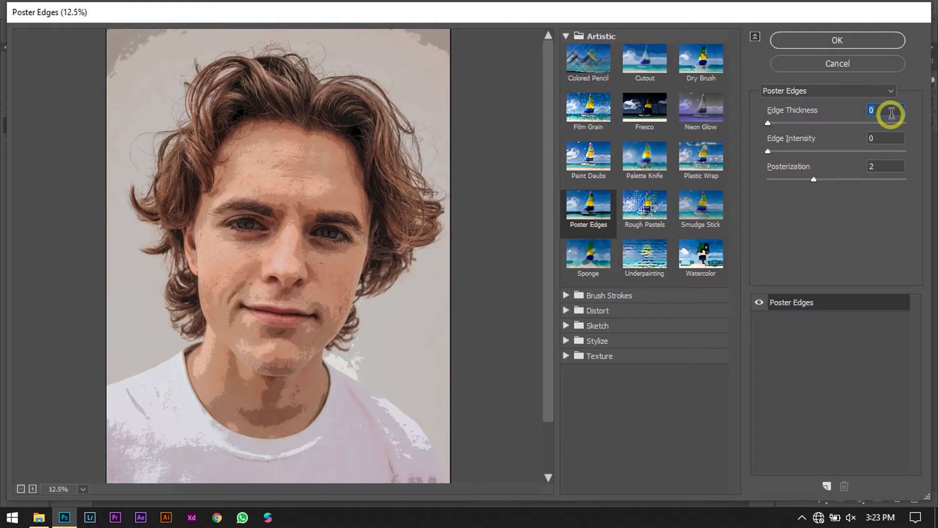
type("10")
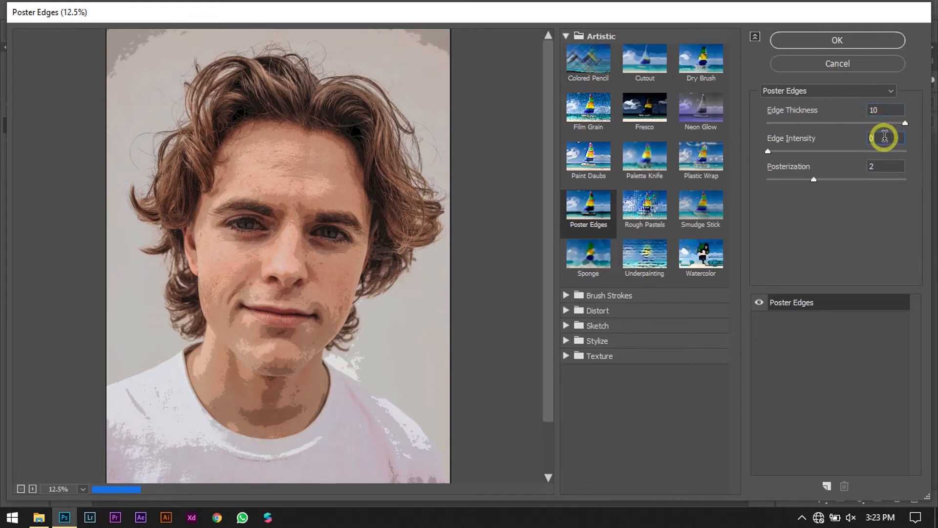
left_click(883, 138)
type("10")
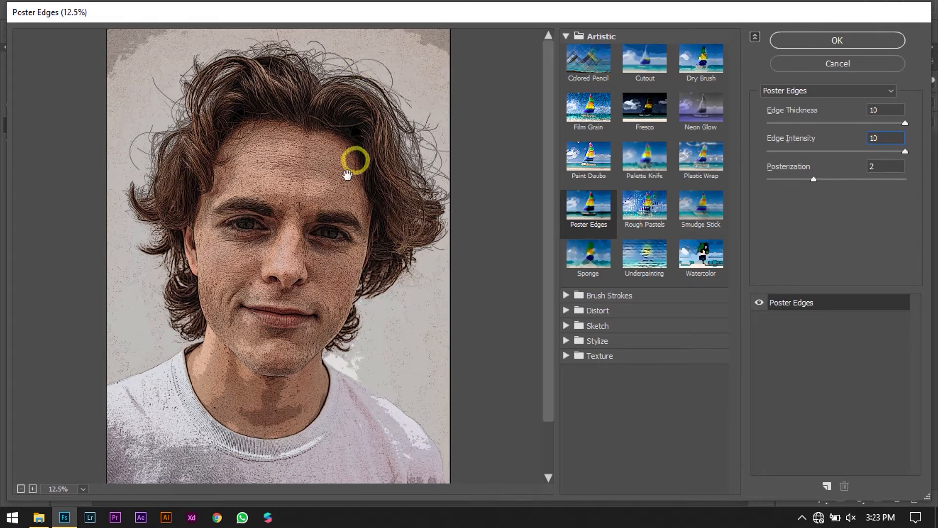
left_click(811, 40)
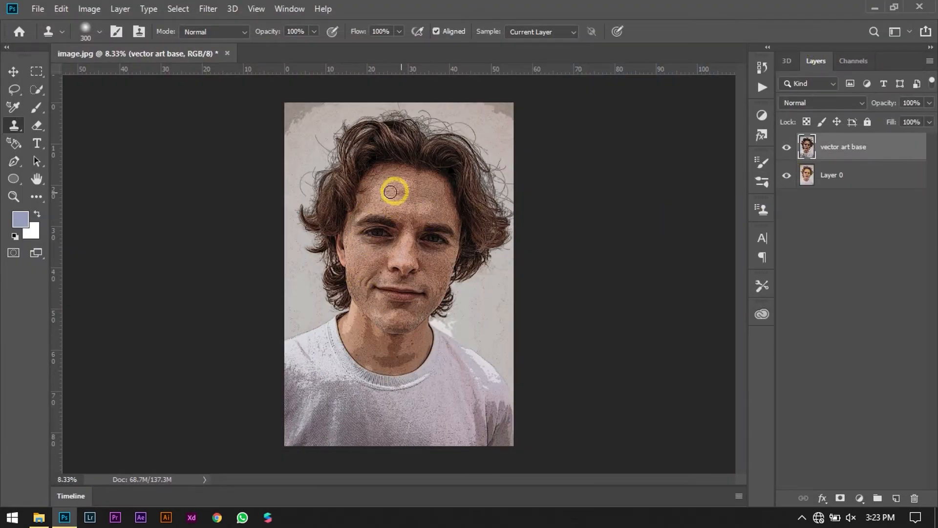
Step: Apply a Threshold adjustment at level 86 to the vector art base layer
key("v")
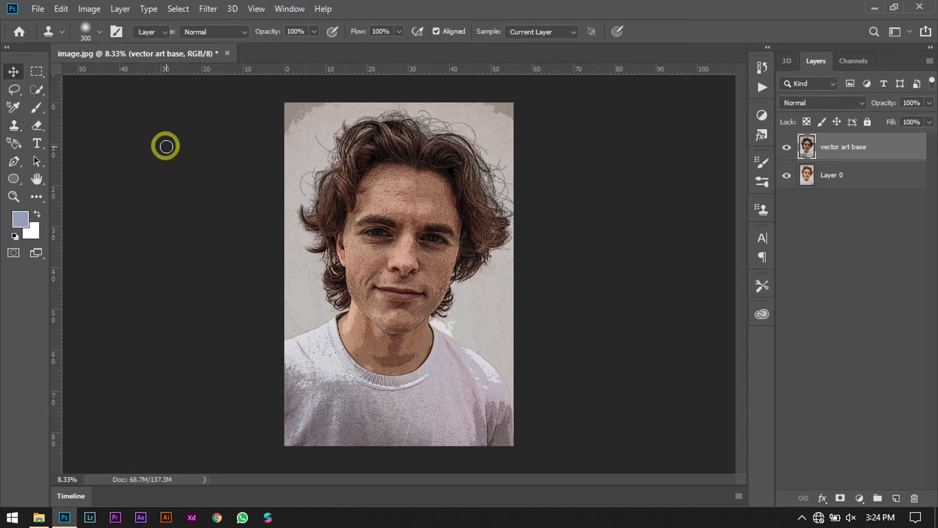
left_click(83, 11)
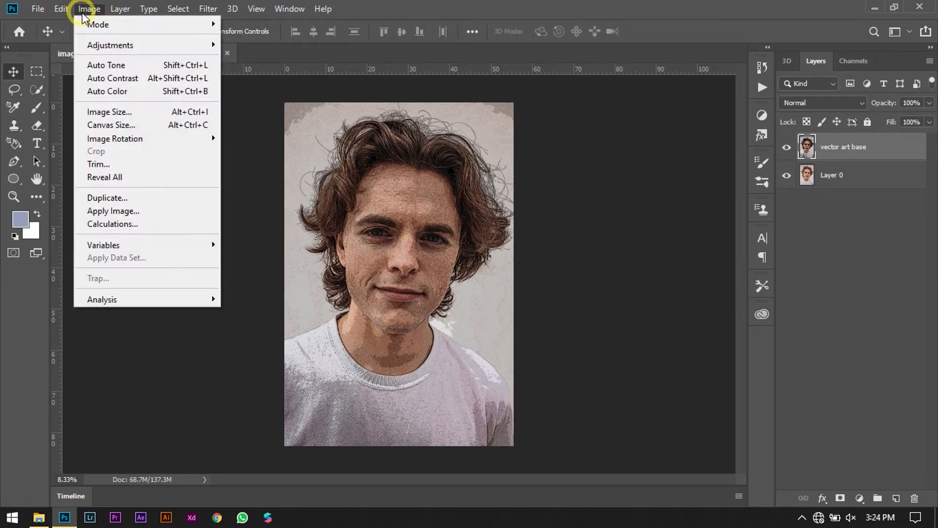
mouse_move(103, 48)
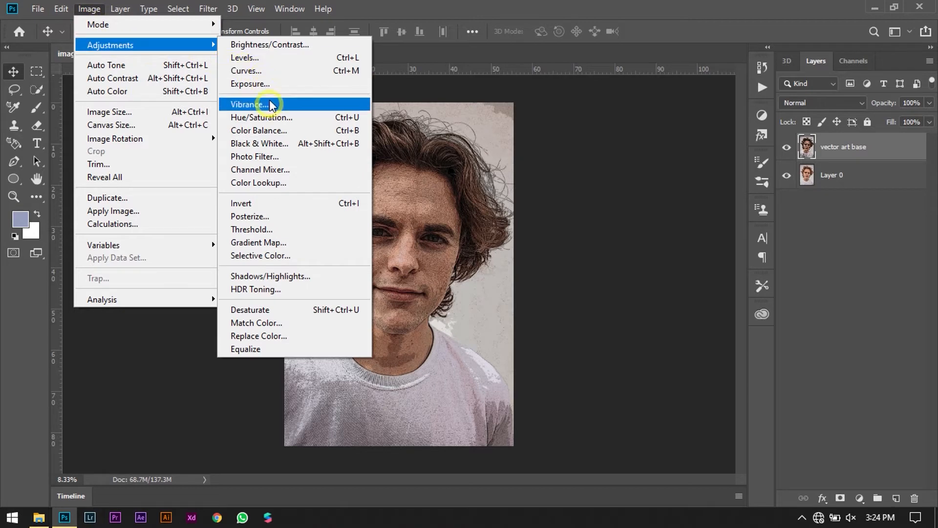
left_click(262, 230)
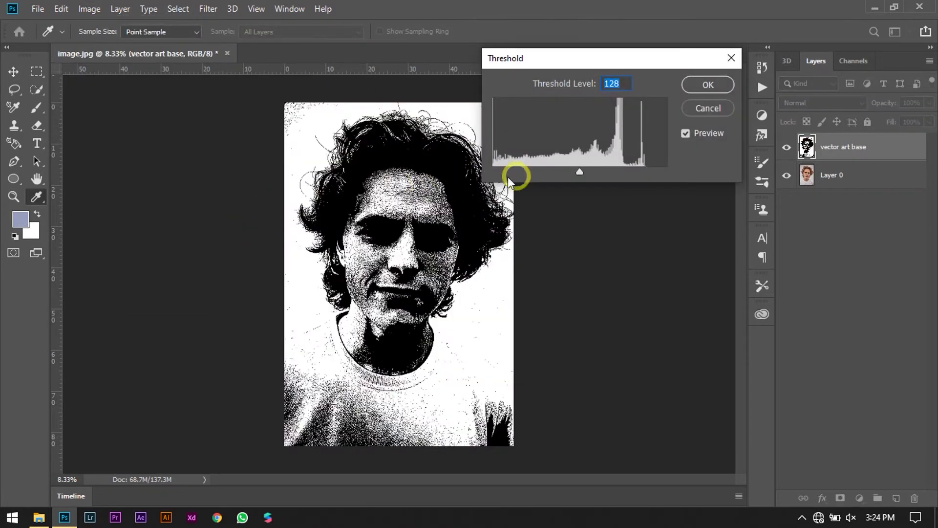
left_click_drag(580, 171, 545, 172)
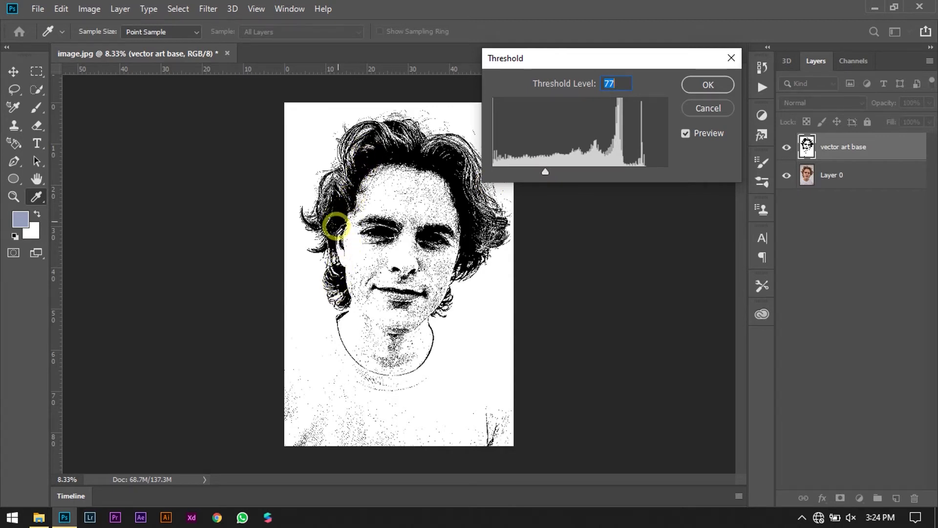
left_click(469, 221)
left_click_drag(545, 175, 552, 172)
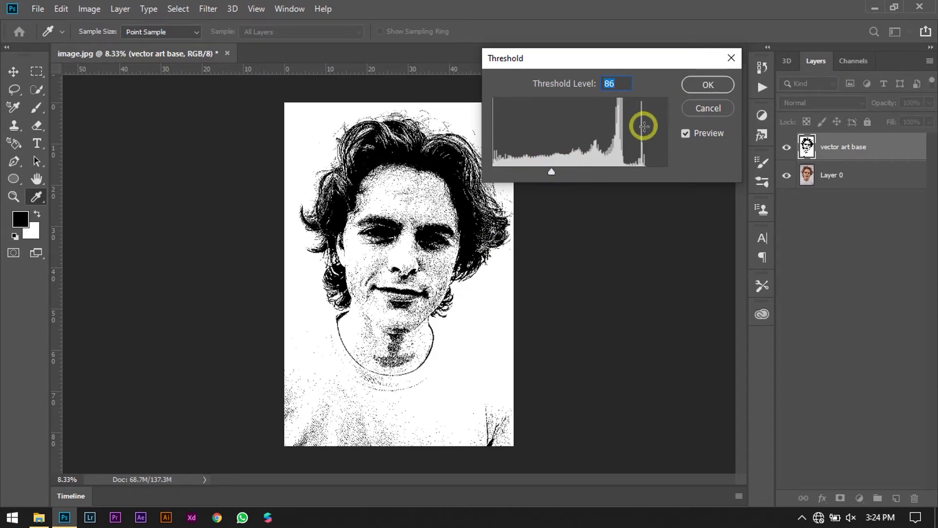
left_click(685, 130)
left_click(685, 130)
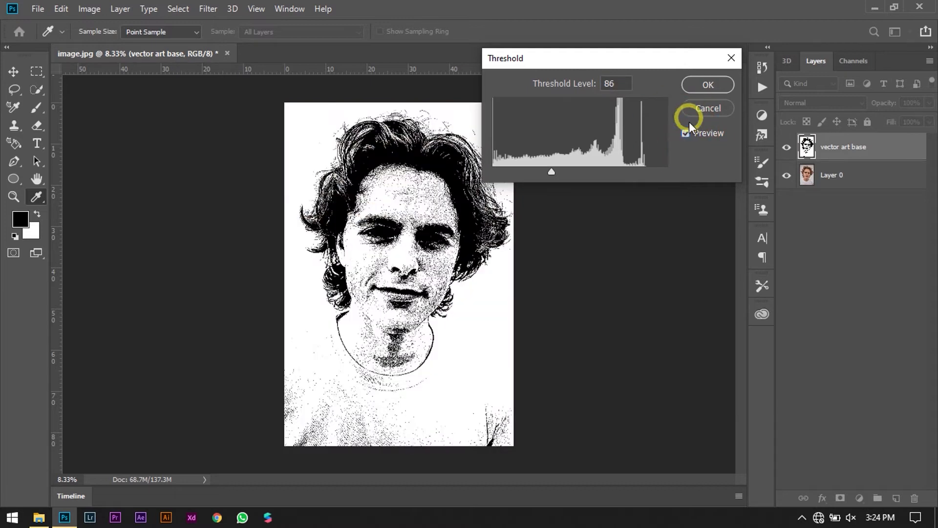
left_click(704, 87)
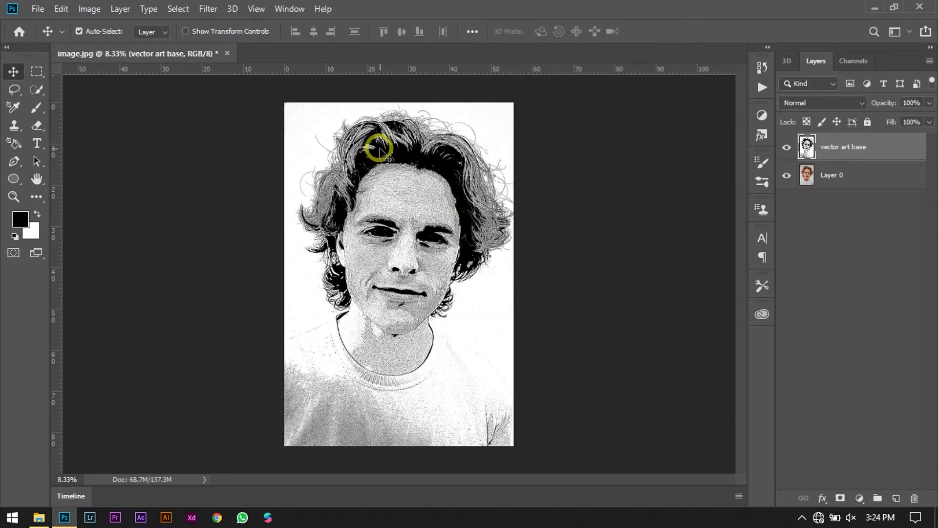
left_click(80, 9)
mouse_move(111, 45)
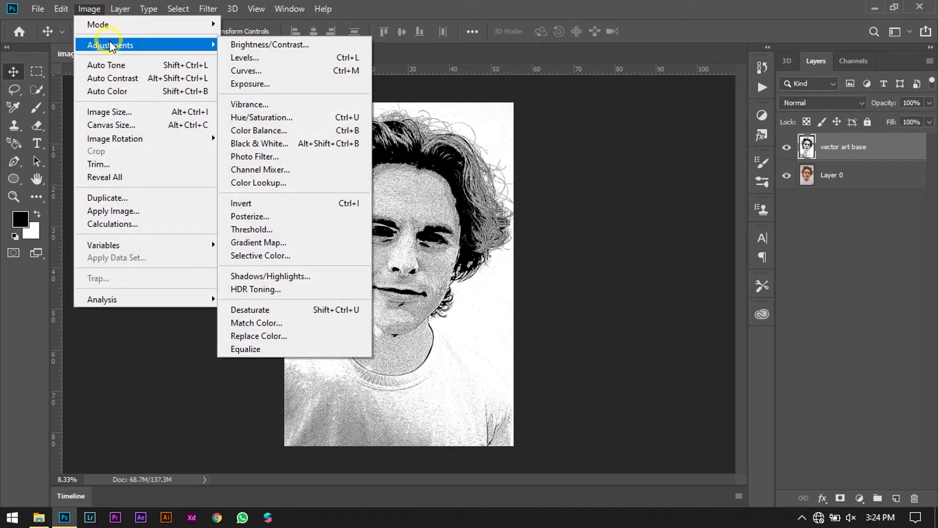
left_click(89, 9)
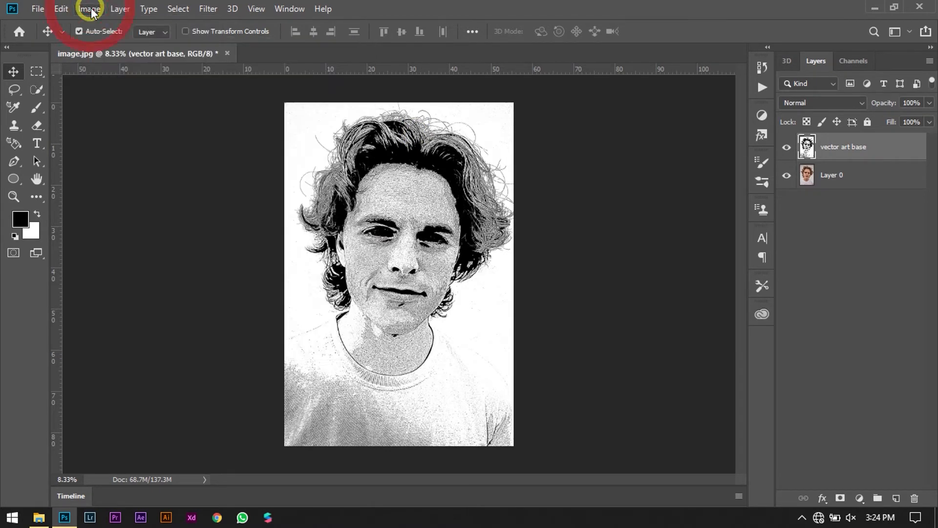
left_click(839, 185)
left_click(826, 149)
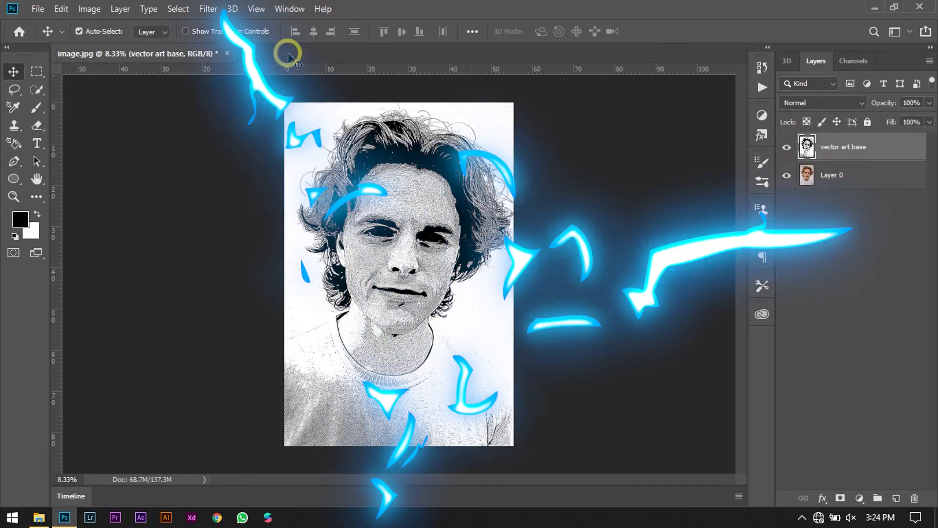
Step: Apply the Oil Paint filter to the vector art base layer with Stylization 5.0, Cleanliness 7.0, Scale 8.0, Bristle Detail 1.0 and Lighting off
left_click(208, 8)
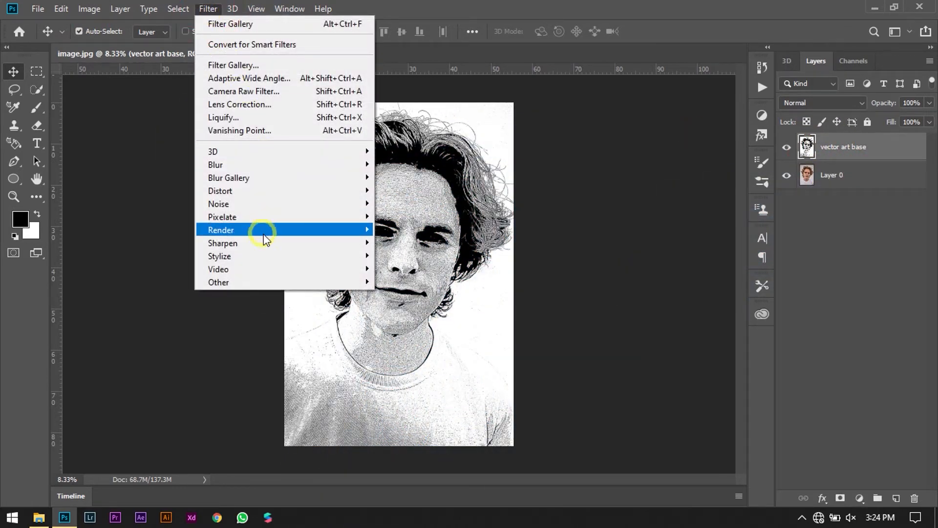
mouse_move(251, 256)
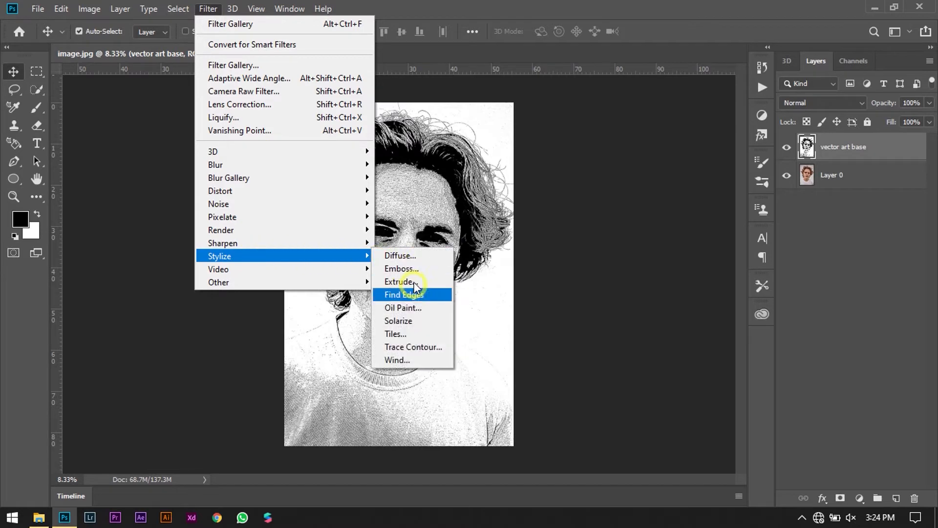
left_click(397, 309)
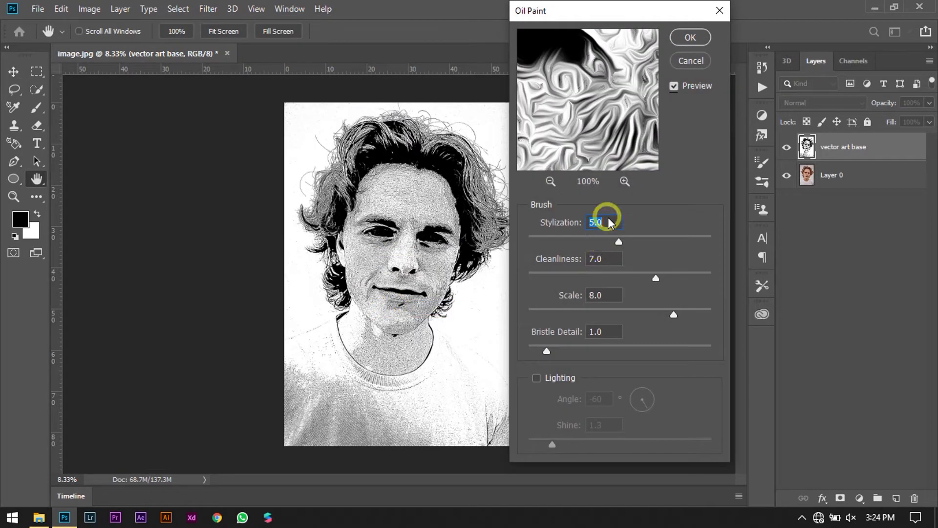
left_click(551, 181)
left_click(550, 181)
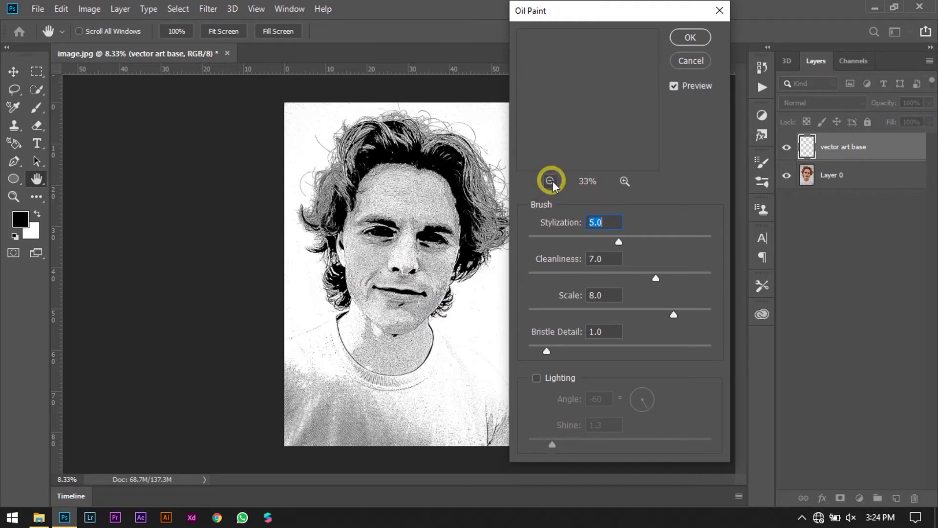
left_click(551, 181)
left_click(551, 181)
left_click(551, 182)
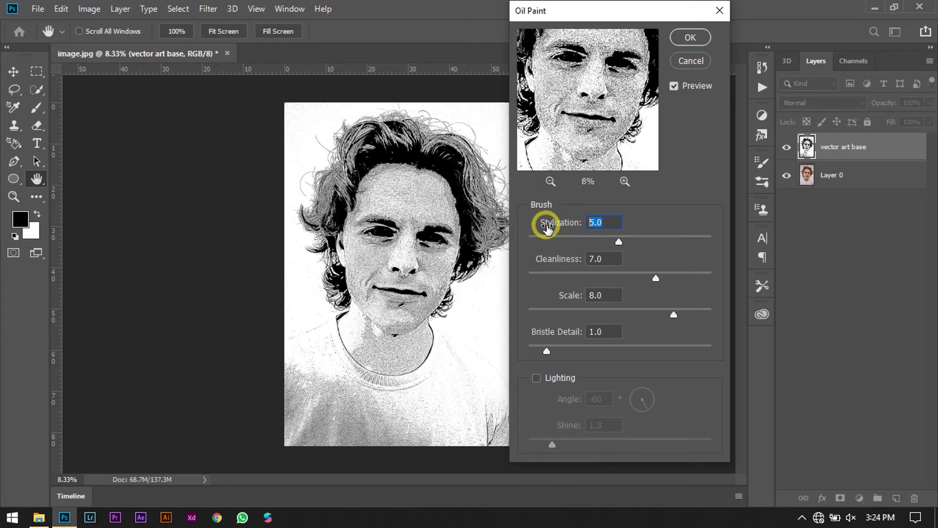
type("5.0")
key("Return")
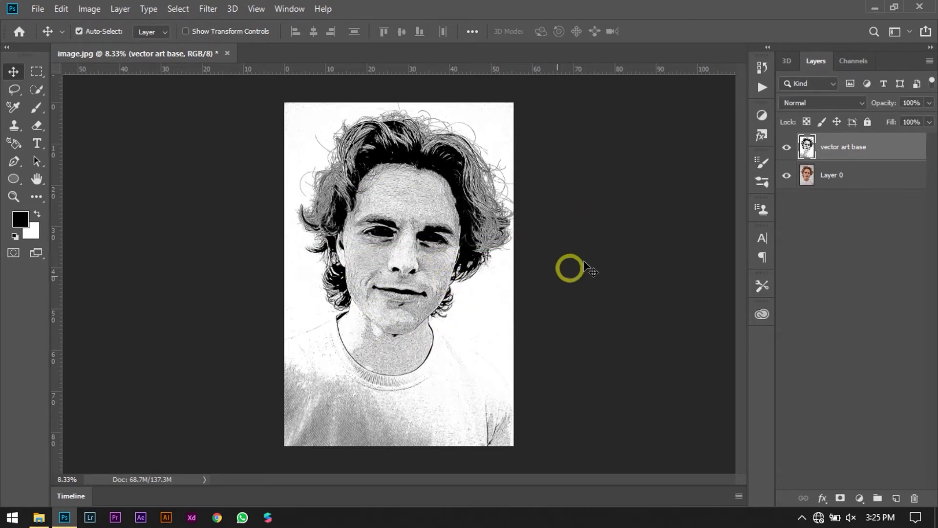
Step: Hide the vector art base layer and duplicate Layer 0 within the same document under the name "vector art final"
left_click(791, 150)
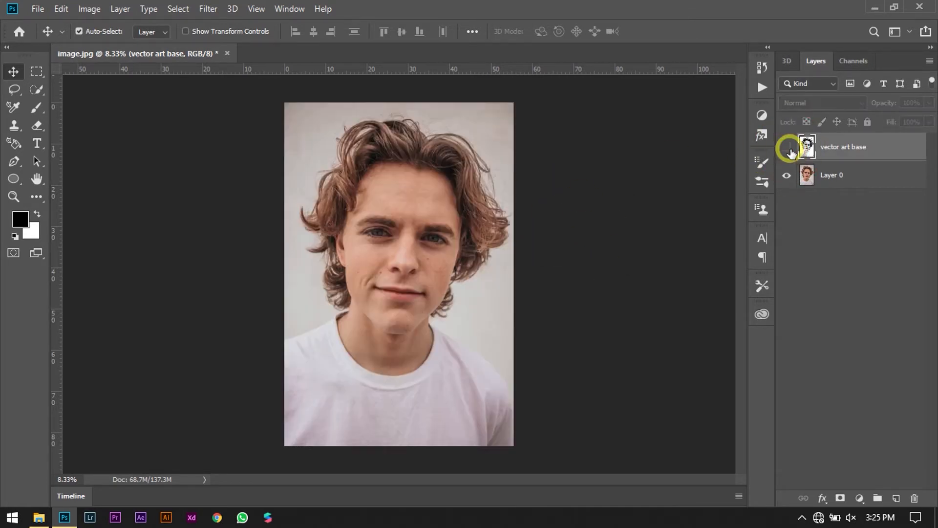
left_click(832, 174)
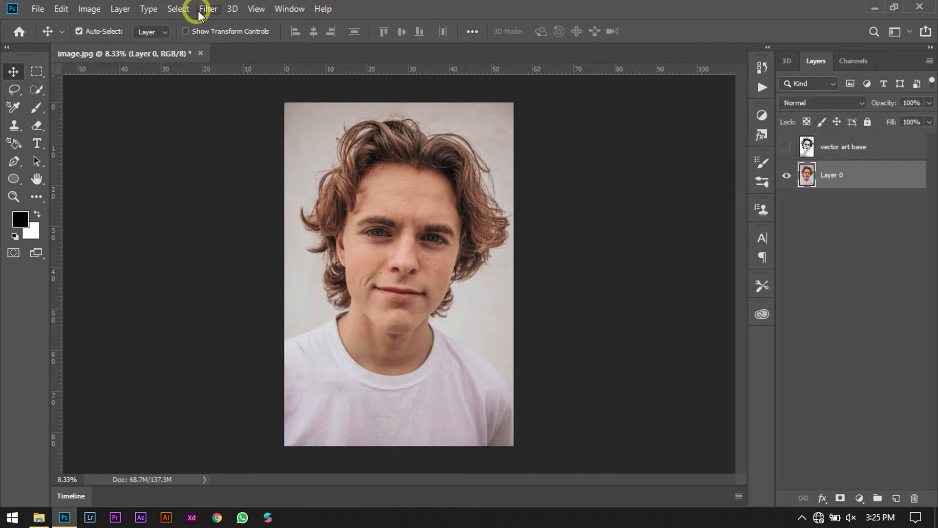
left_click(120, 9)
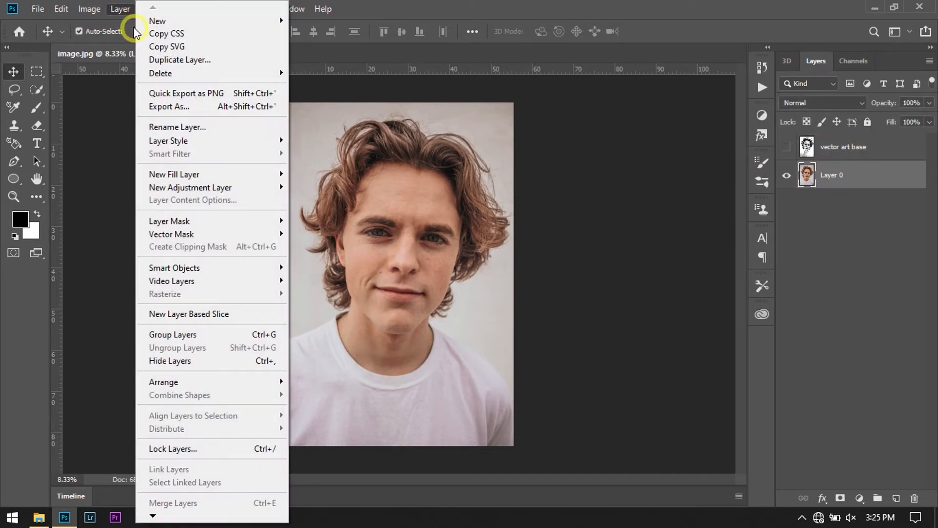
left_click(168, 58)
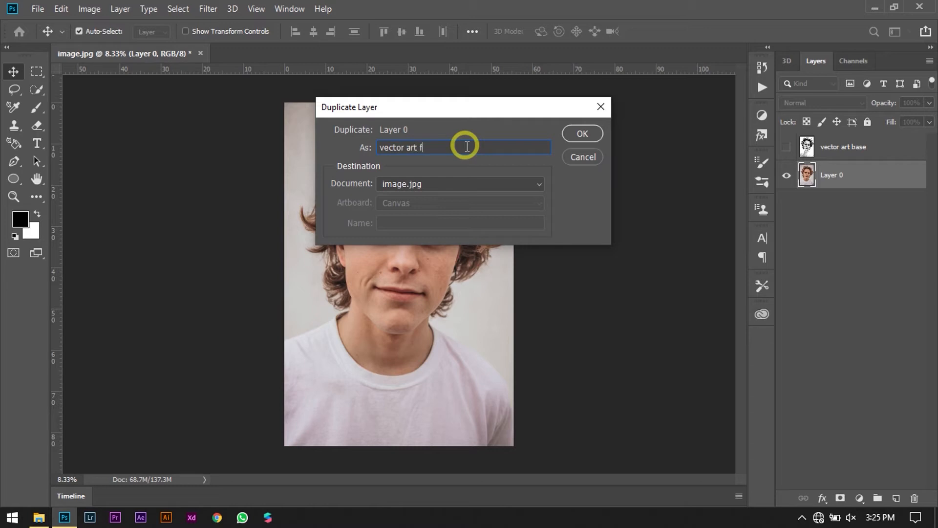
key("Return")
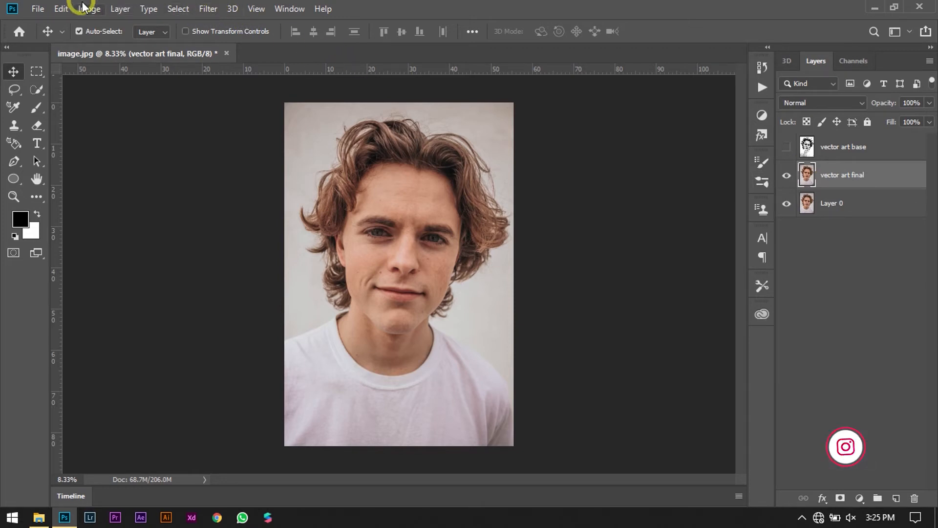
Step: Apply the Poster Edges filter to the vector art final layer with Edge Thickness 0, Edge Intensity 0 and Posterization 2
left_click(205, 9)
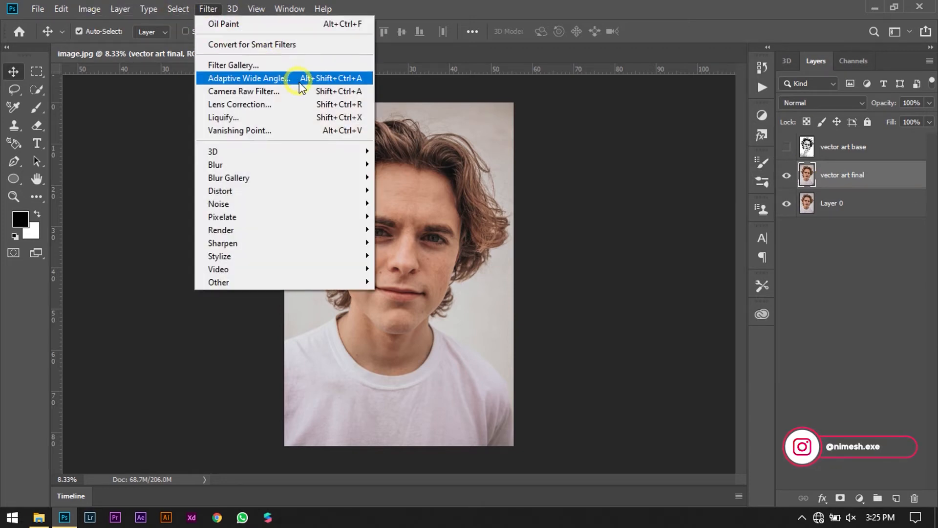
left_click(289, 64)
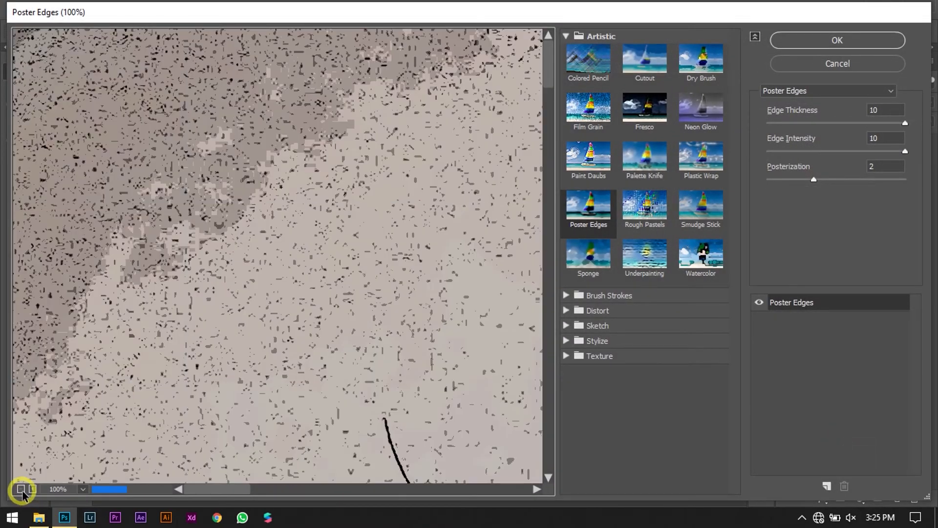
left_click(20, 489)
left_click(21, 488)
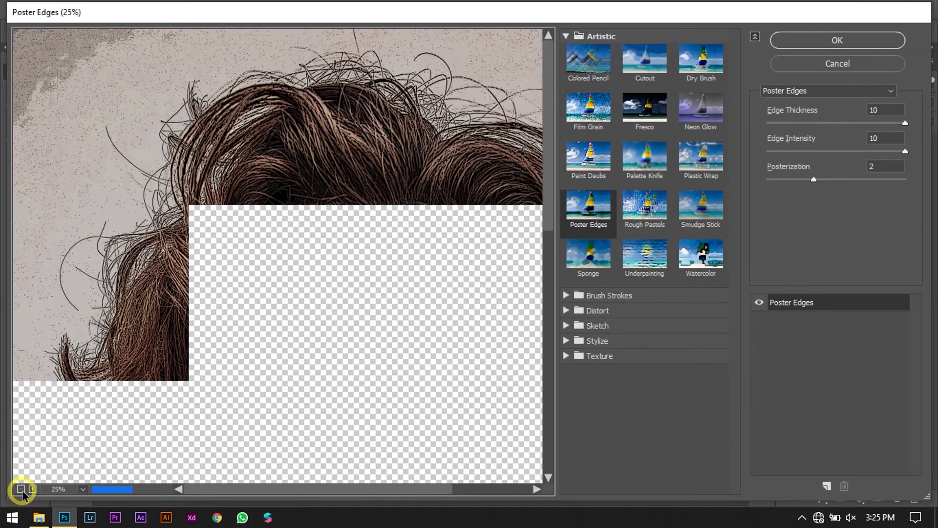
left_click(20, 489)
left_click(21, 489)
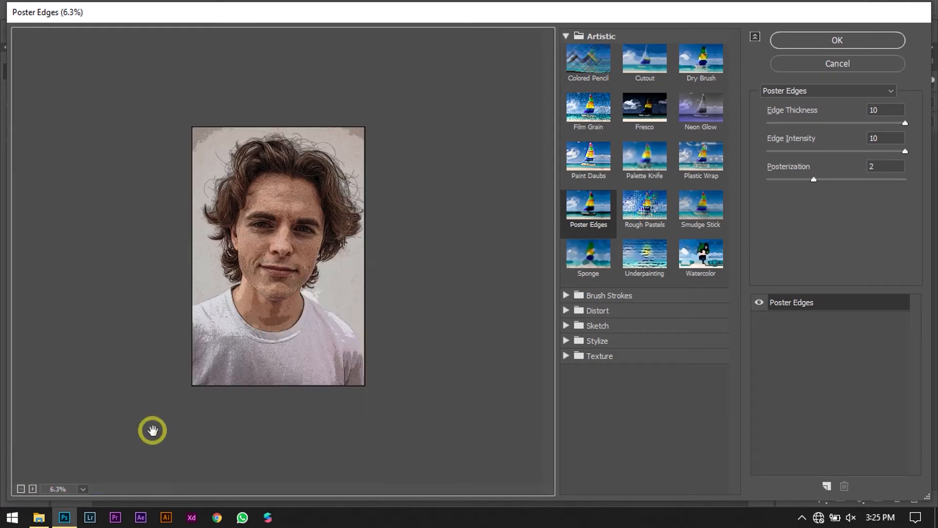
left_click(32, 488)
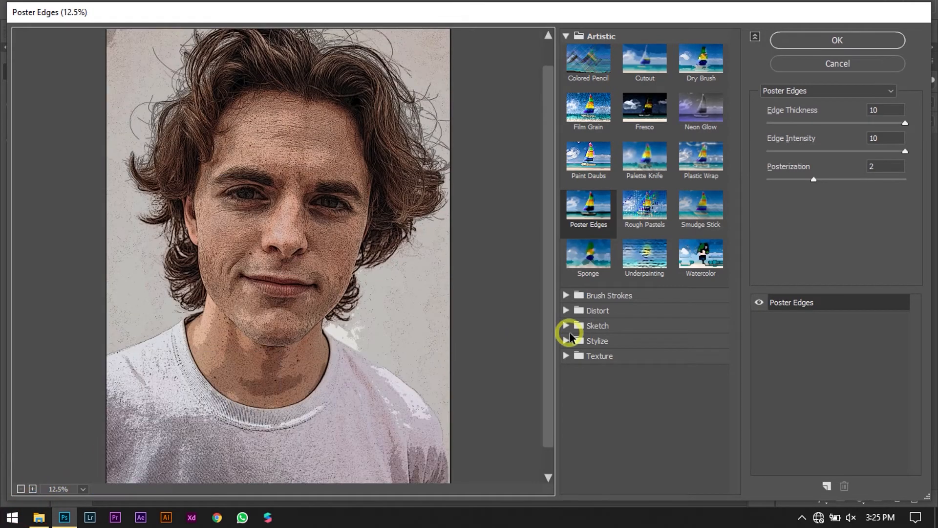
left_click(581, 214)
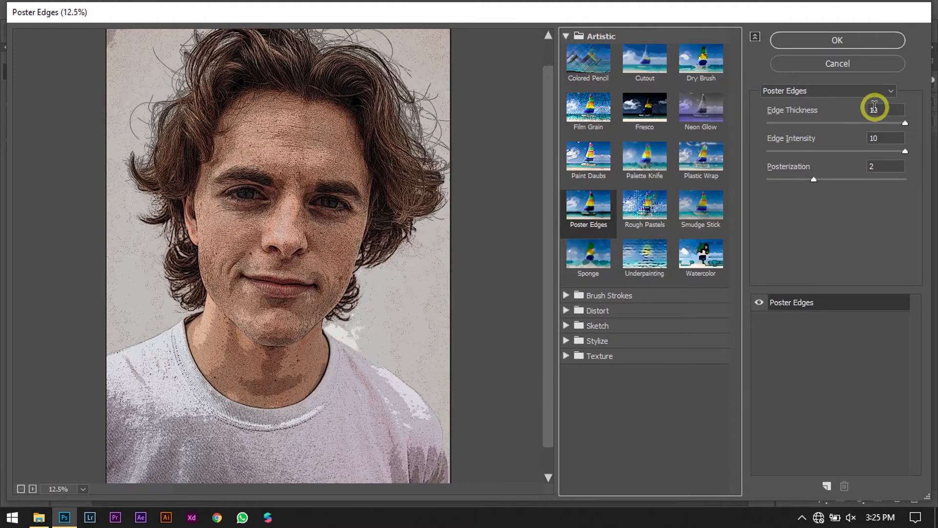
left_click(875, 108)
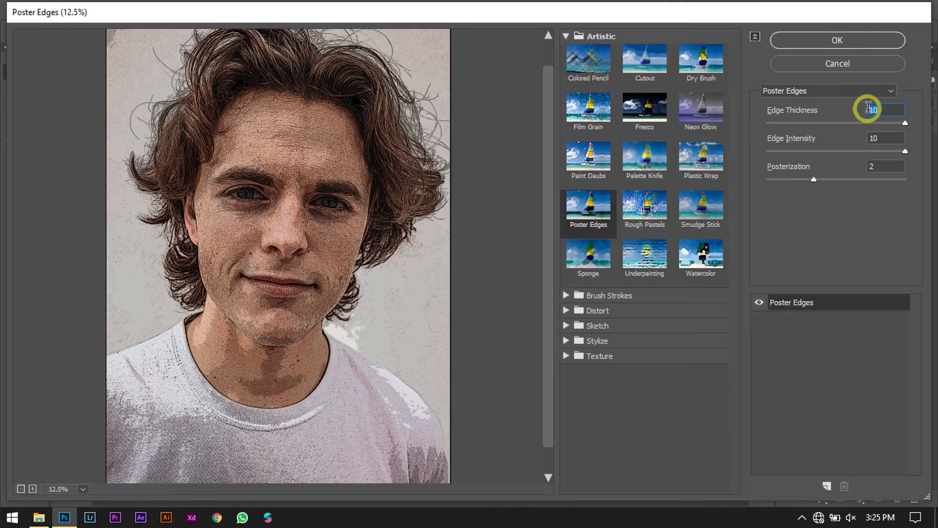
type("0")
left_click(883, 137)
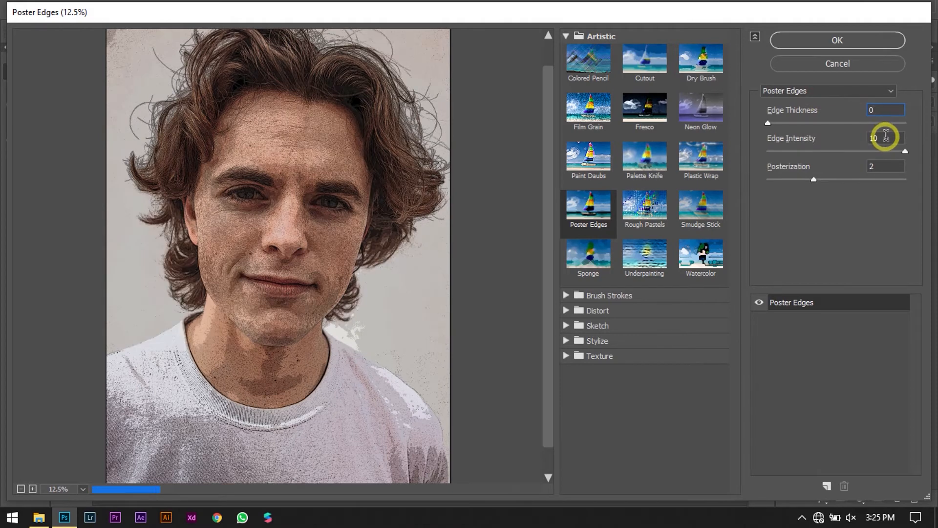
type("0")
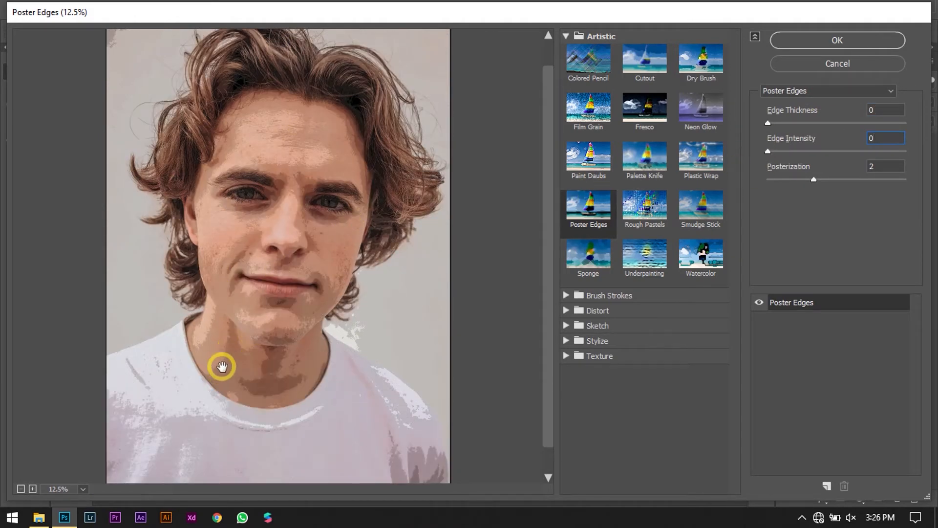
left_click(824, 40)
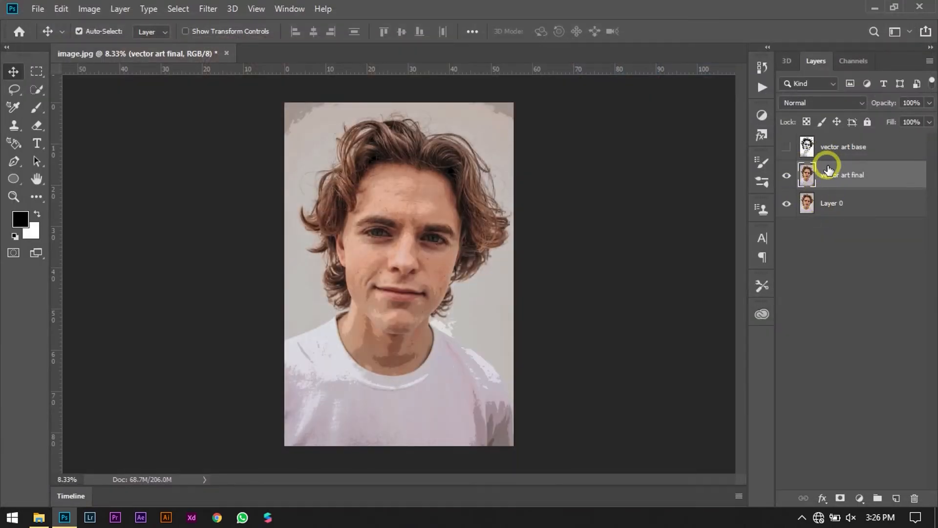
Step: Apply a Hue/Saturation adjustment to the vector art final layer with Saturation raised to about +33
left_click(95, 9)
mouse_move(119, 44)
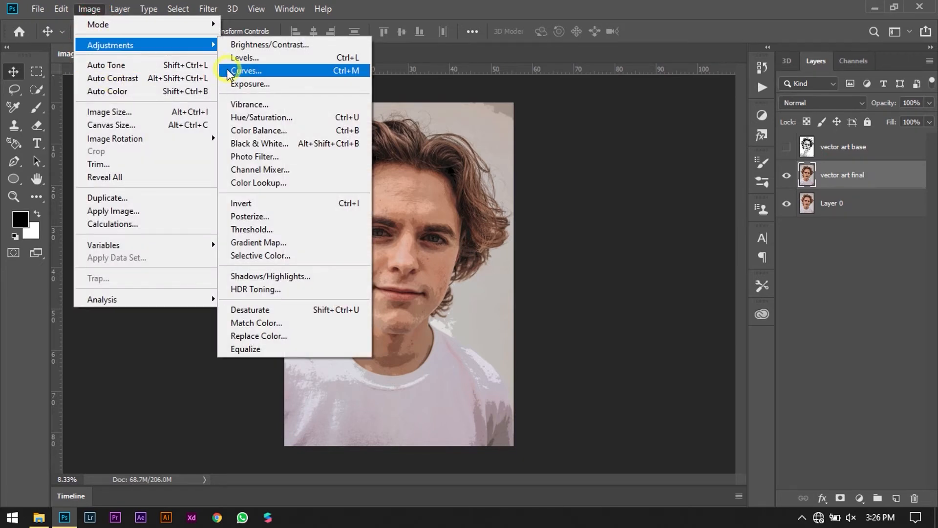
left_click(239, 117)
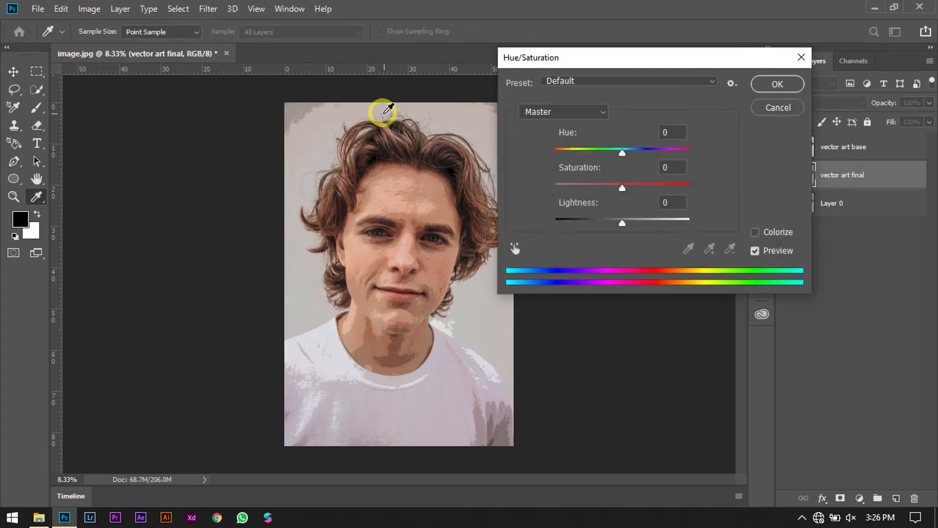
left_click_drag(541, 66, 574, 60)
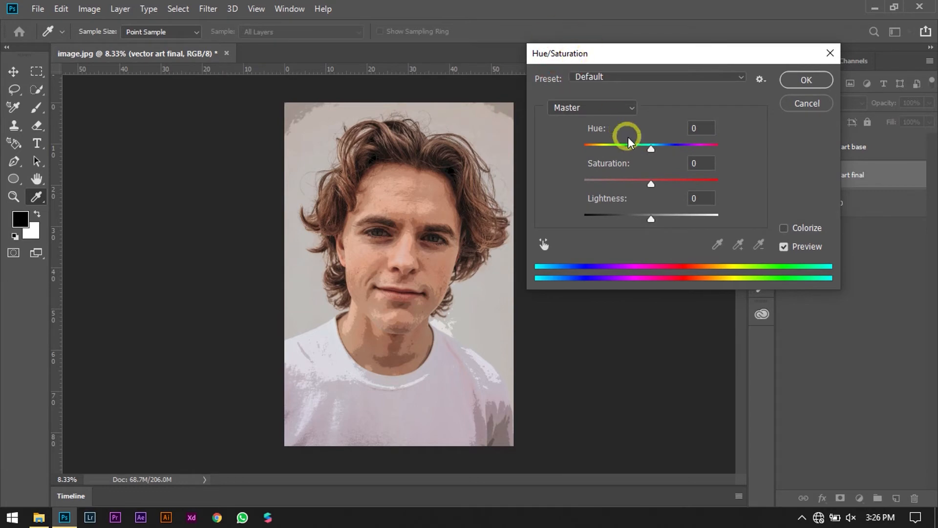
mouse_move(650, 183)
left_mouse_down()
mouse_move(673, 183)
mouse_move(618, 181)
mouse_move(644, 180)
left_mouse_up()
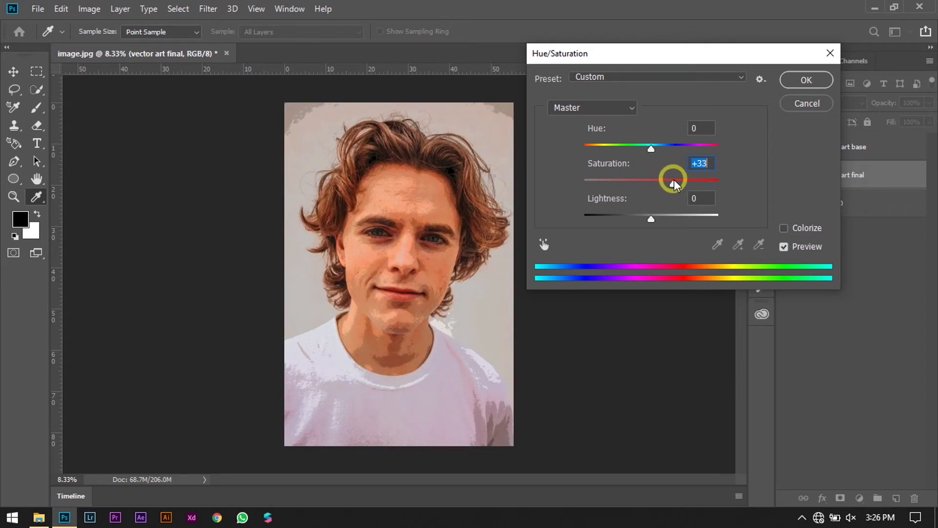
left_click_drag(674, 180, 675, 179)
left_click(795, 83)
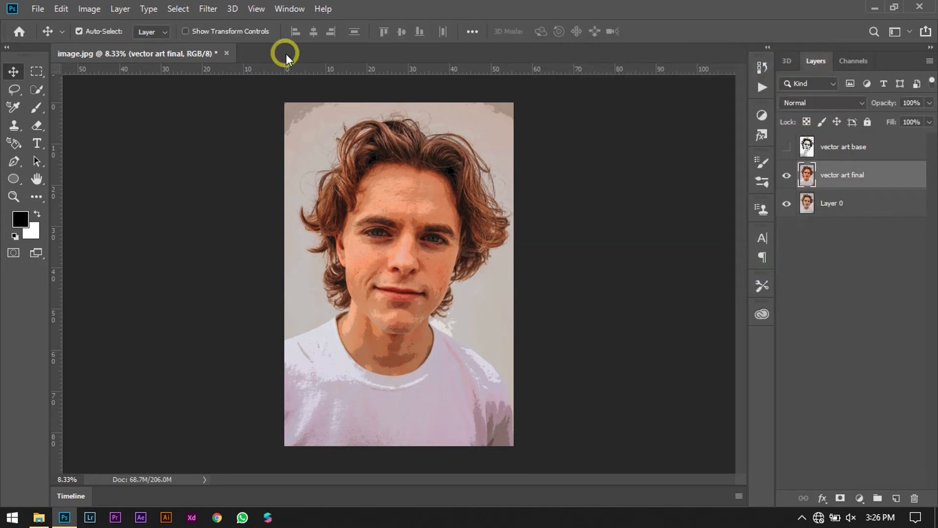
Step: Apply a Levels adjustment to the vector art final layer with input black 2, midtones about 0.92 and output black 7
left_click(89, 8)
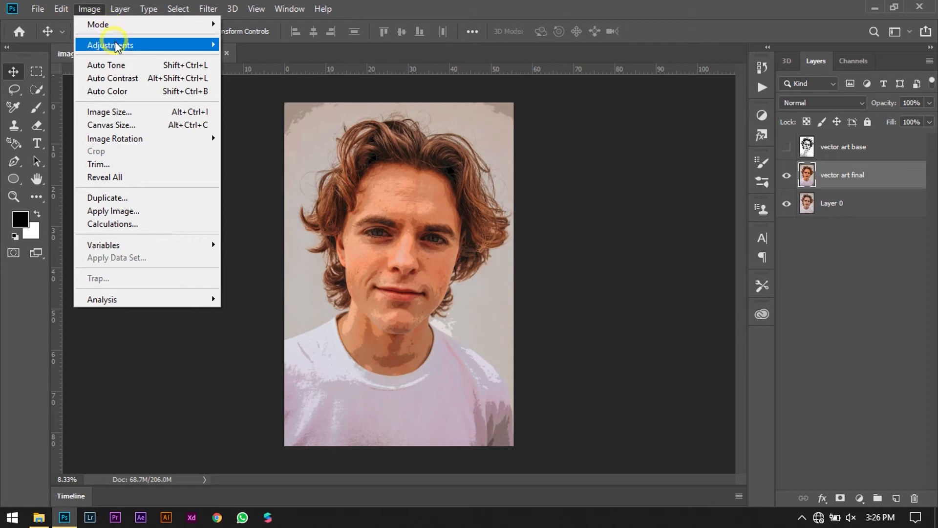
mouse_move(116, 46)
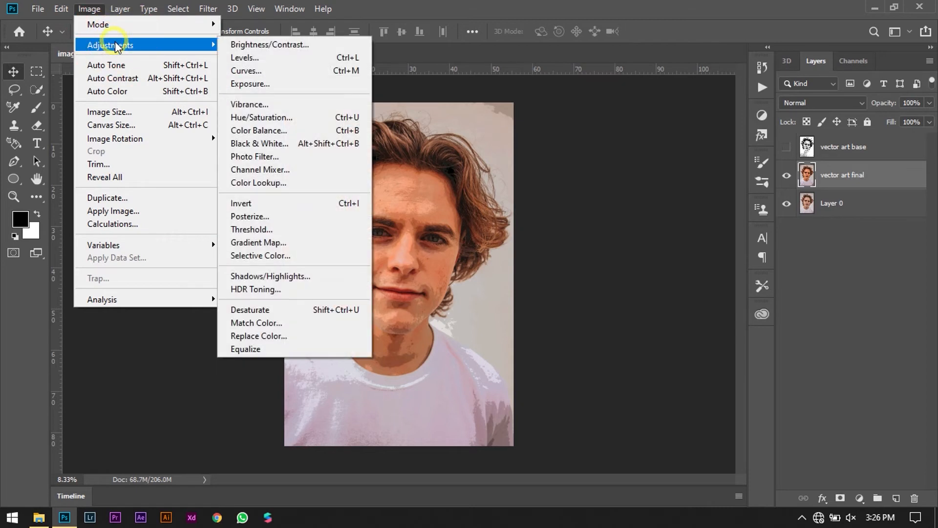
left_click(241, 58)
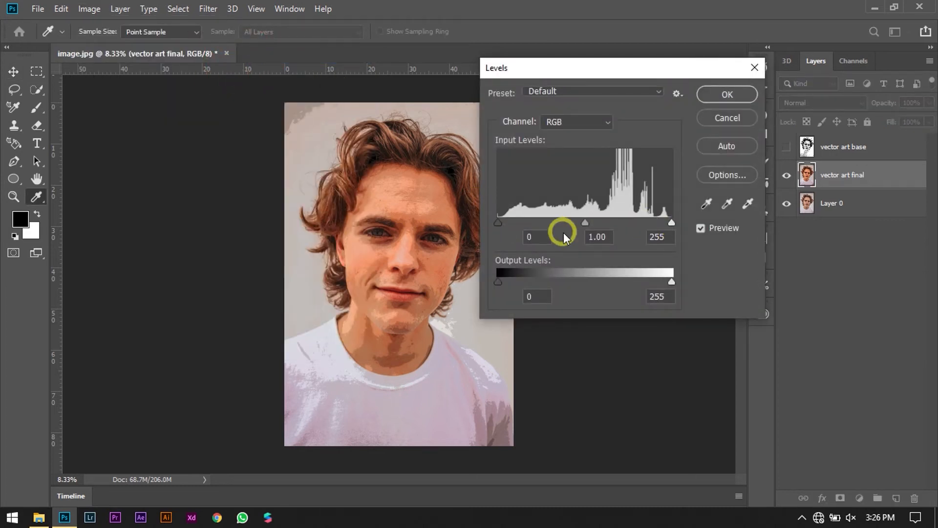
left_click_drag(498, 222, 499, 222)
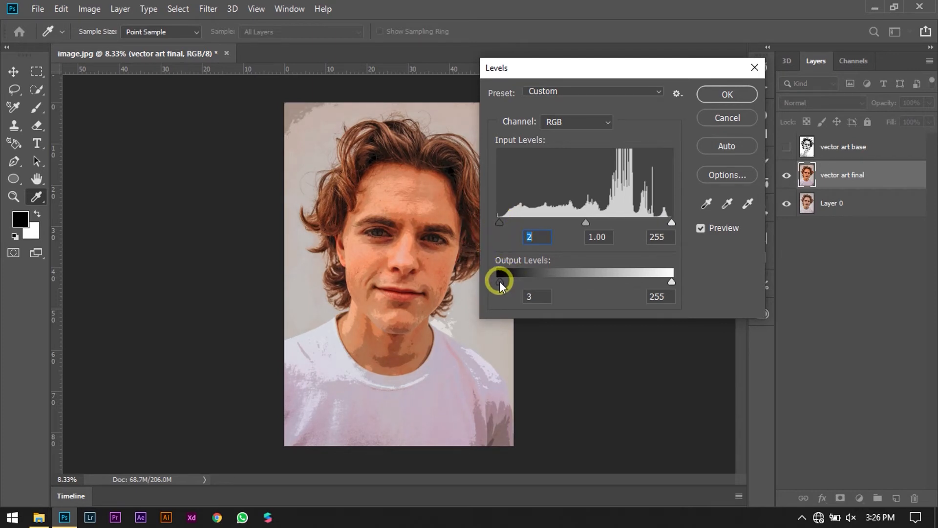
left_click_drag(499, 280, 503, 281)
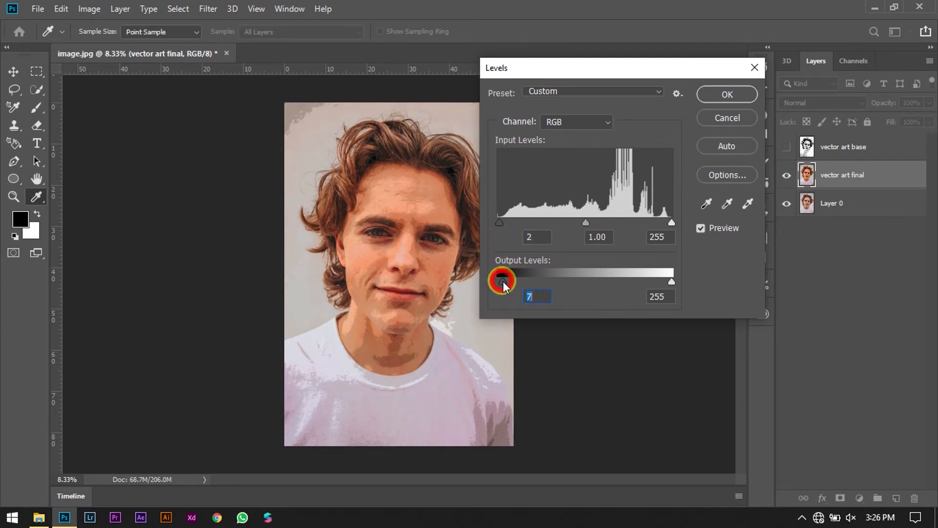
left_click(588, 224)
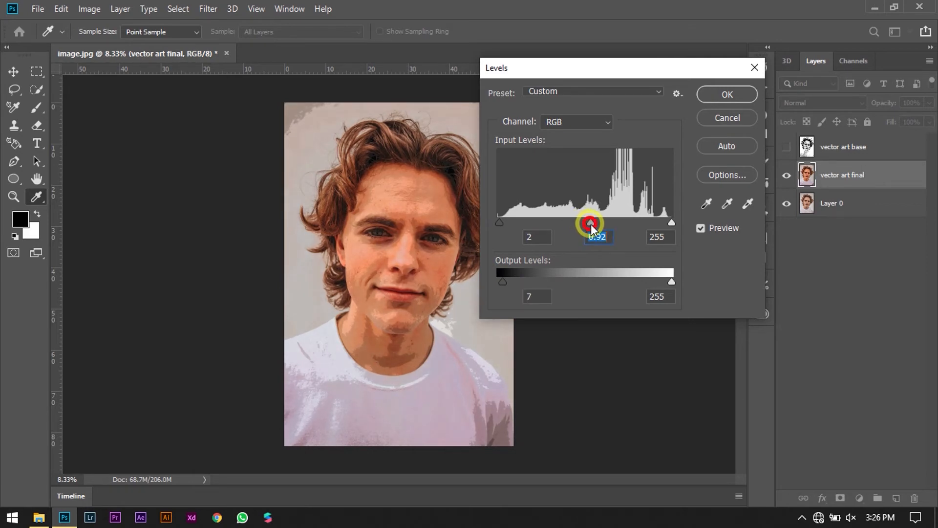
left_click(719, 95)
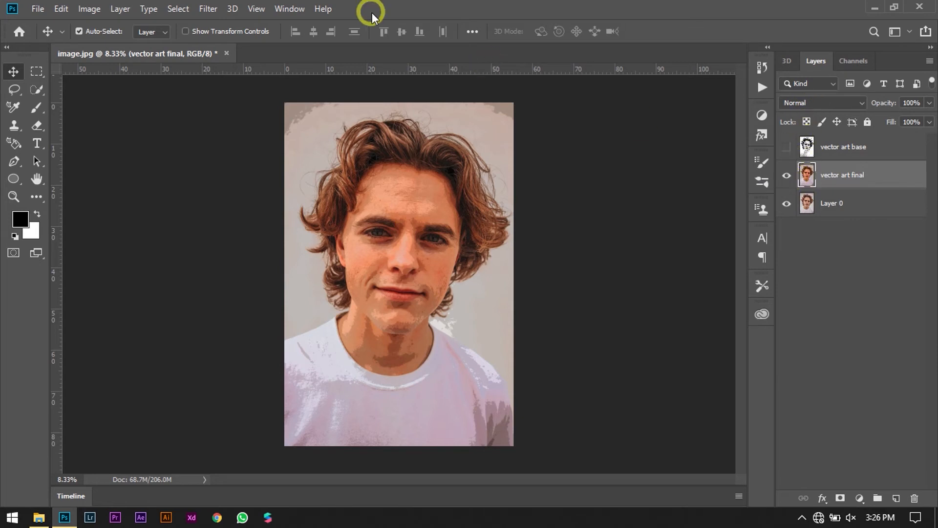
Step: Apply the Oil Paint filter to the vector art final layer with Stylization 5.0, Cleanliness 2.0, Scale 8.0, Bristle Detail 1.0 and Lighting off
left_click(210, 8)
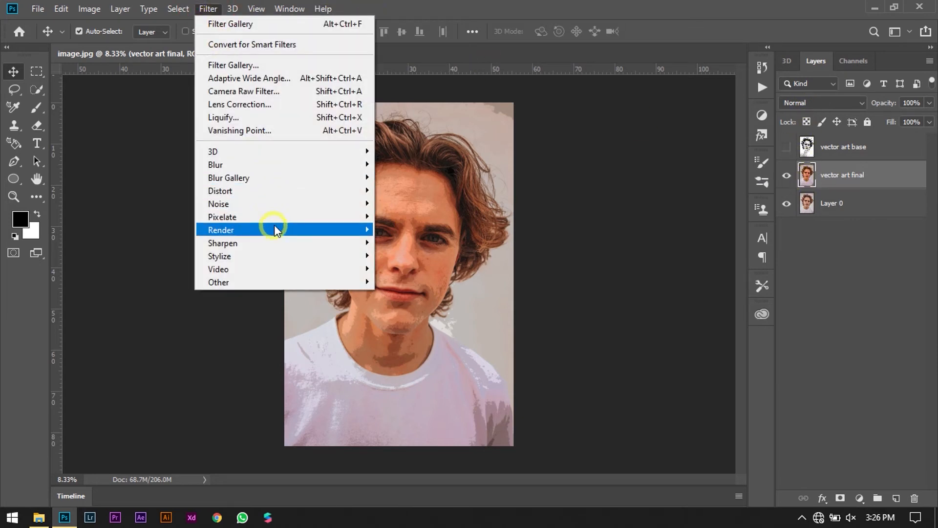
mouse_move(310, 252)
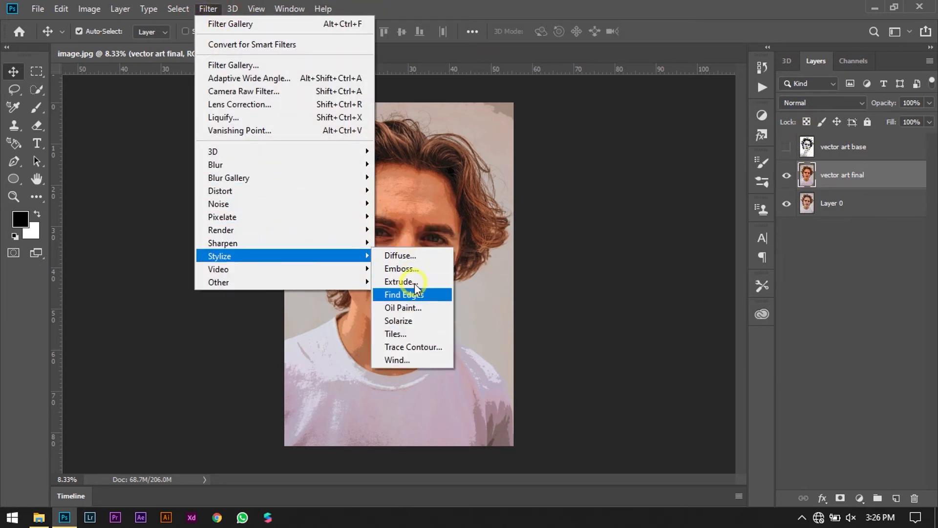
left_click(414, 307)
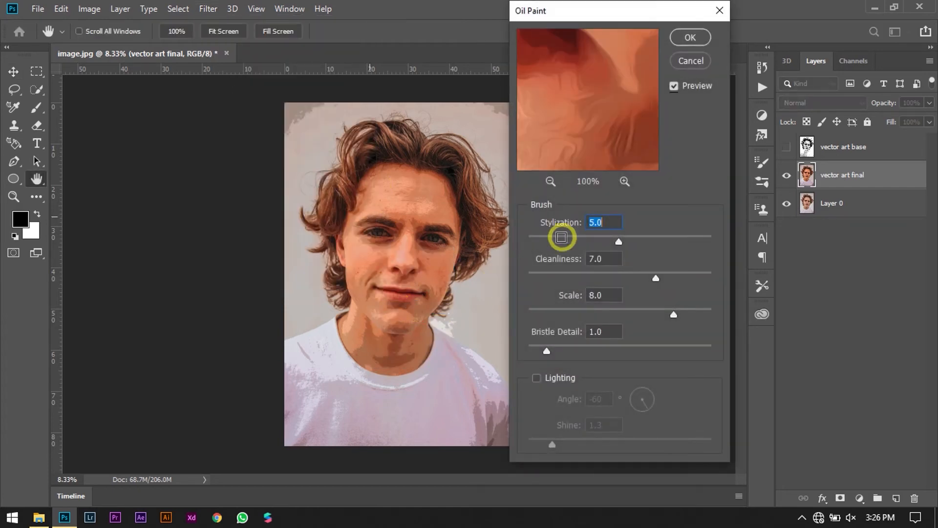
left_click(550, 182)
left_click(550, 181)
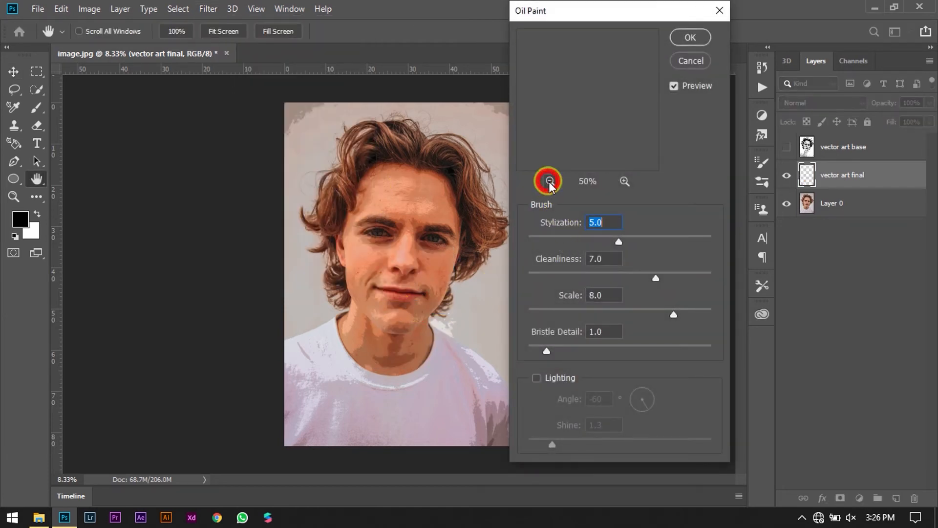
left_click(551, 181)
left_click(550, 181)
left_click(551, 181)
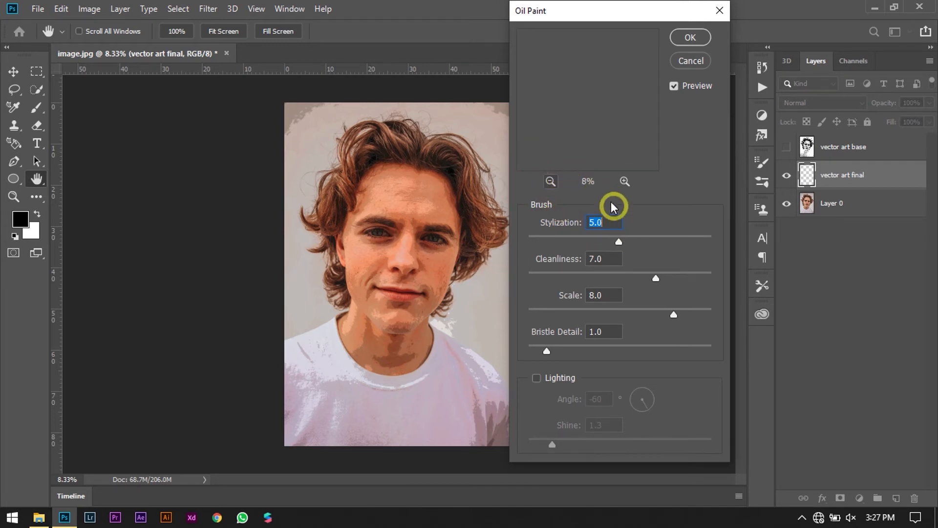
key("Tab")
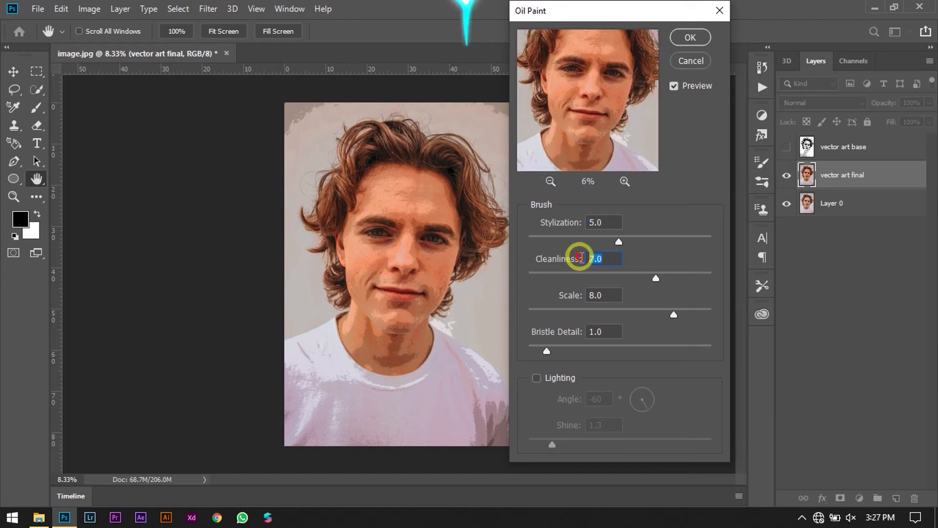
type("2.0")
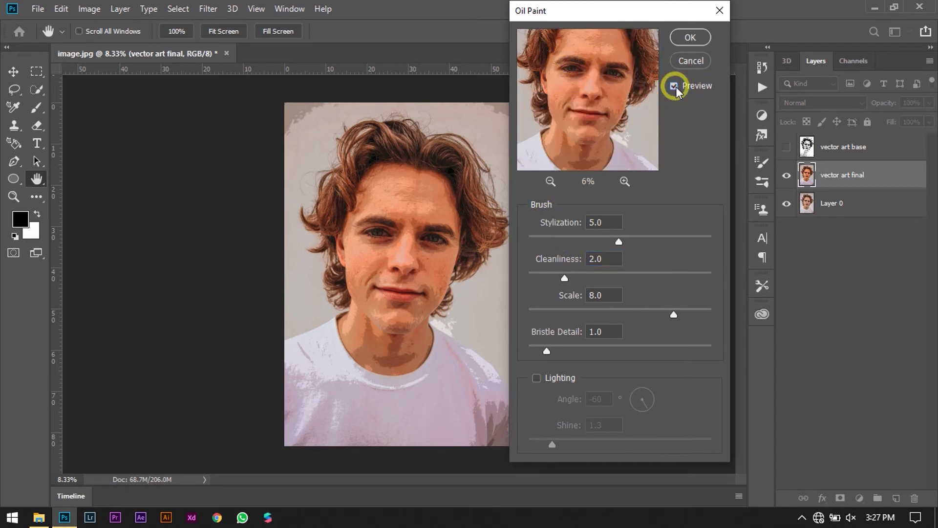
left_click(682, 39)
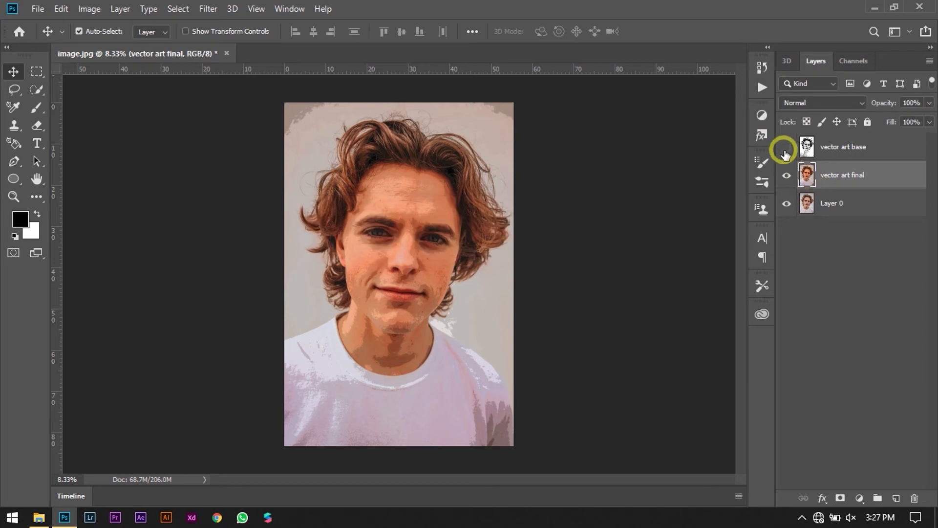
Step: Make the hidden vector art base layer visible again above the vector art final layer
left_click(786, 147)
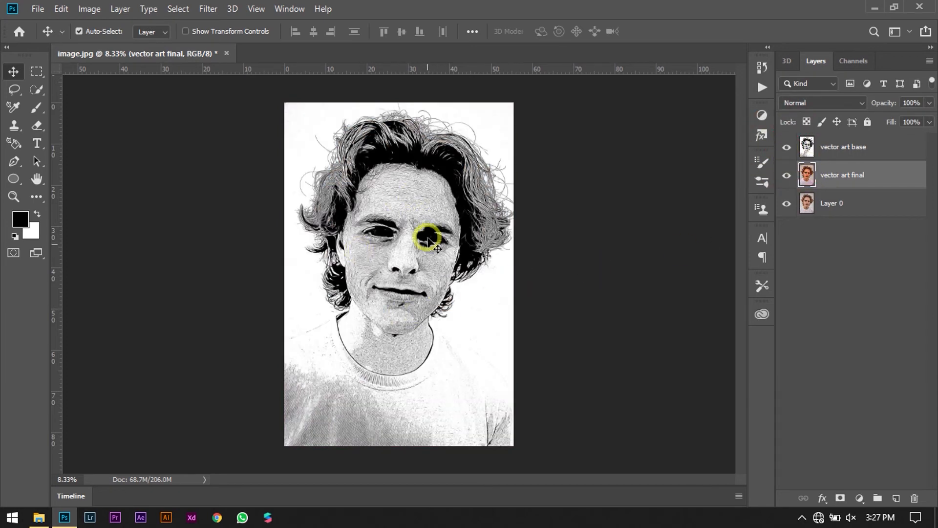
left_click(808, 104)
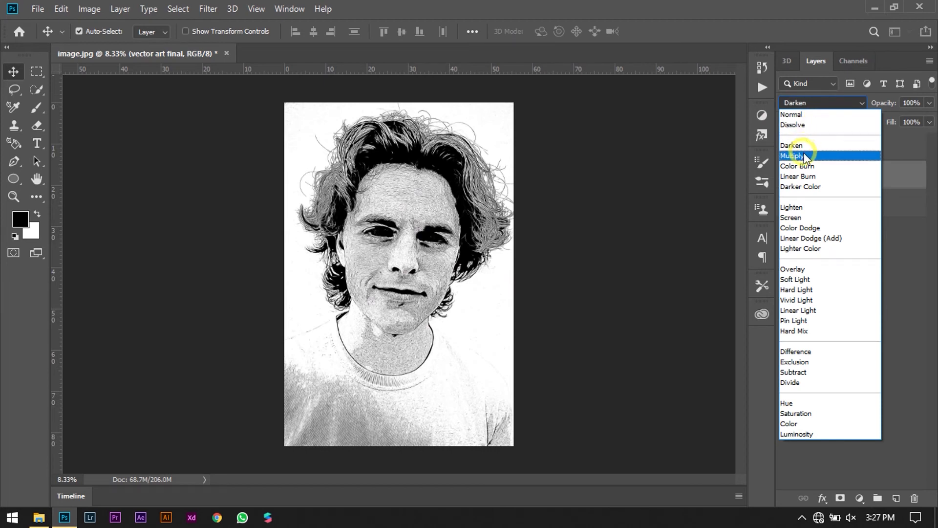
left_click(802, 156)
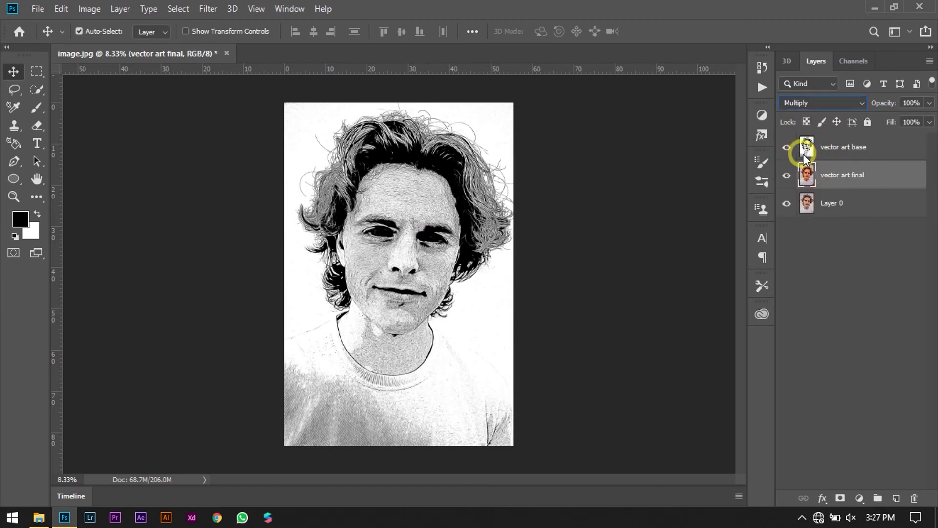
left_click(806, 103)
left_click(804, 116)
Step: Set the blend mode of the vector art base layer to Multiply and keep that layer selected
left_click(807, 145)
left_click(796, 103)
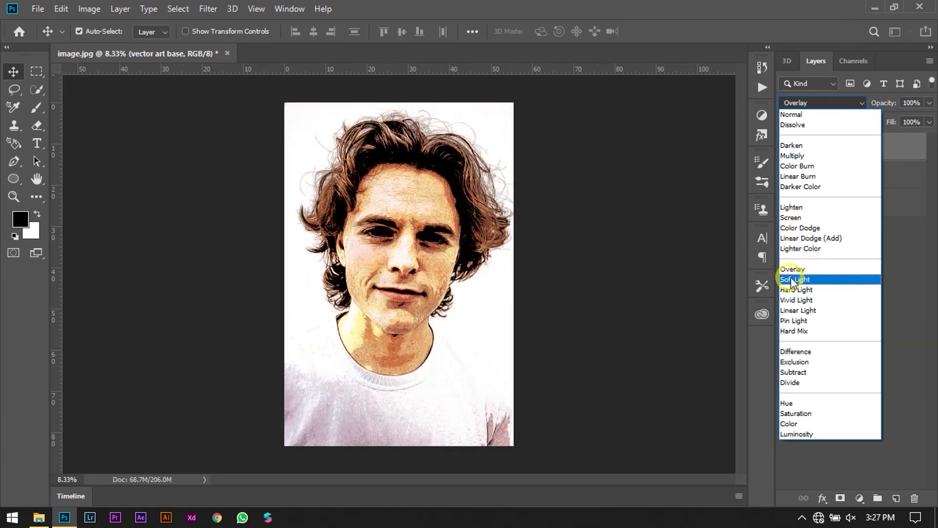
left_click(794, 155)
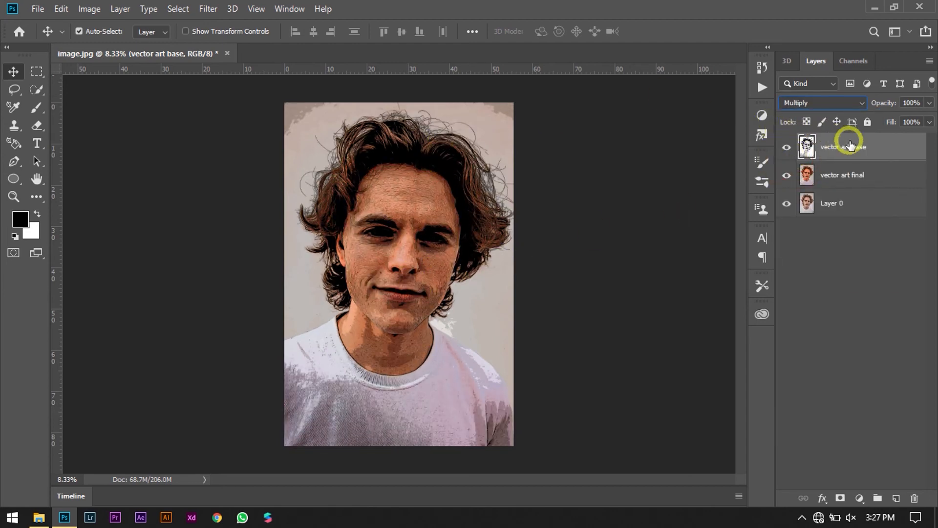
left_click(846, 174)
left_click(834, 151)
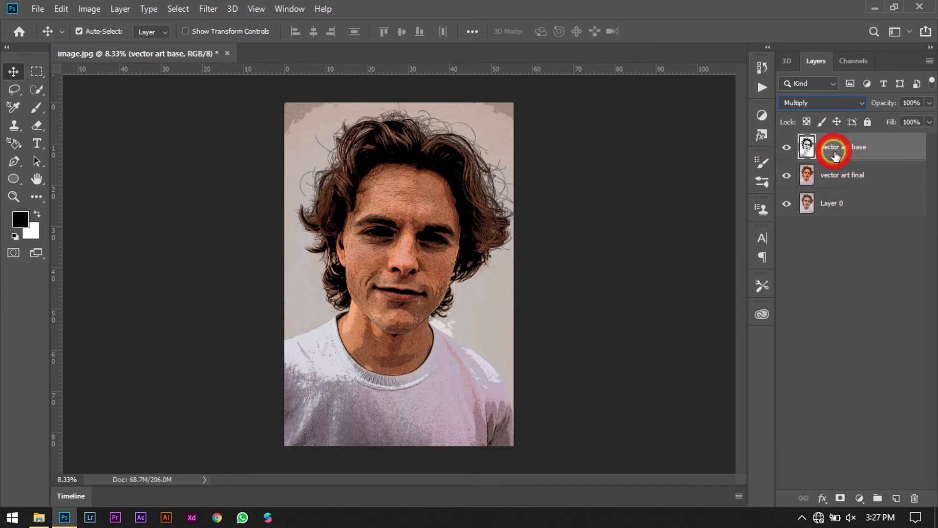
Step: Add a Hue/Saturation adjustment layer clipped to the vector art base layer with Saturation raised to about +69
left_click(859, 503)
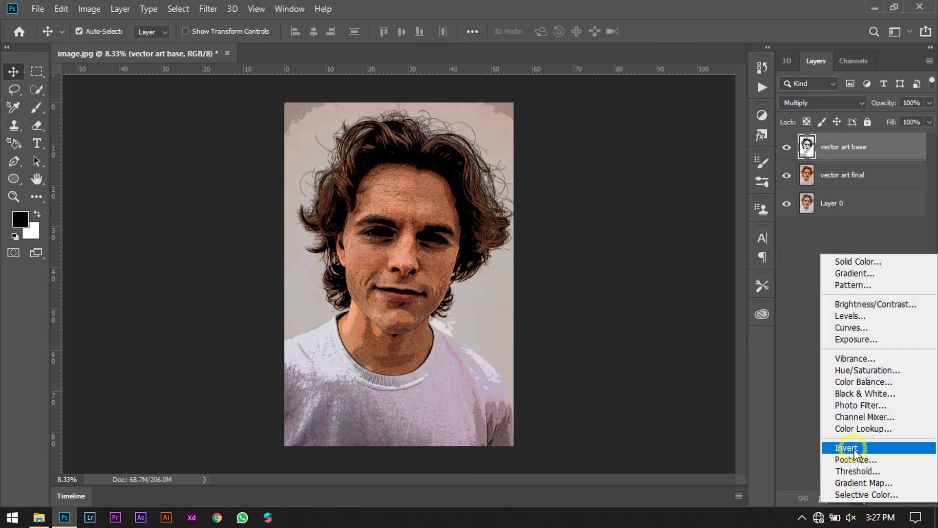
left_click(853, 371)
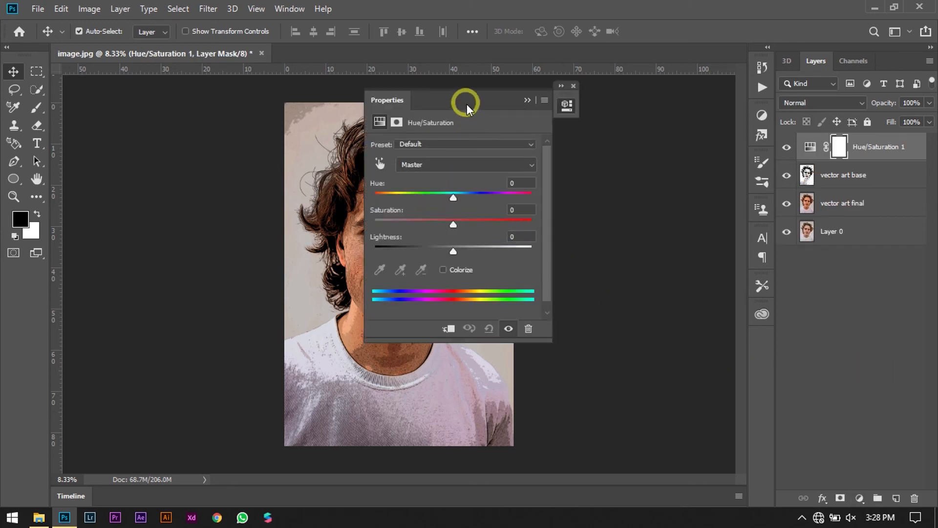
left_click_drag(467, 104, 649, 98)
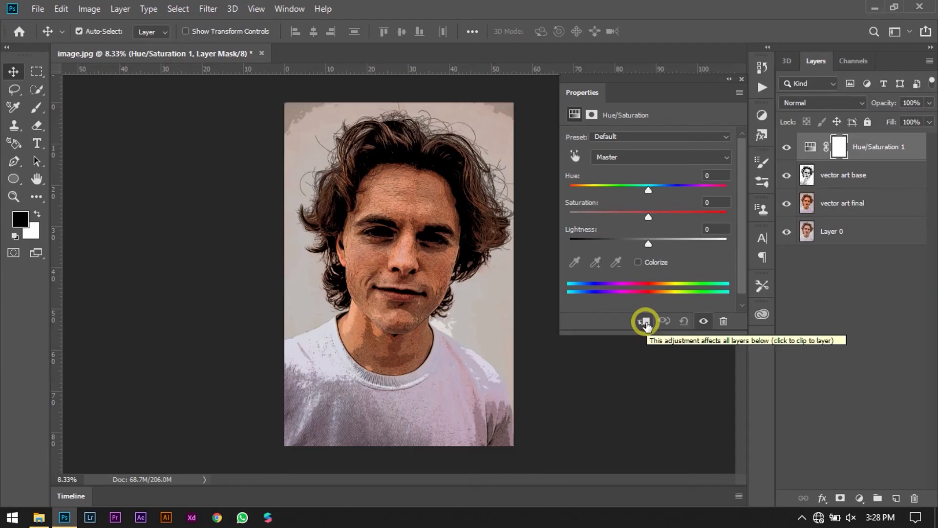
left_click(646, 323)
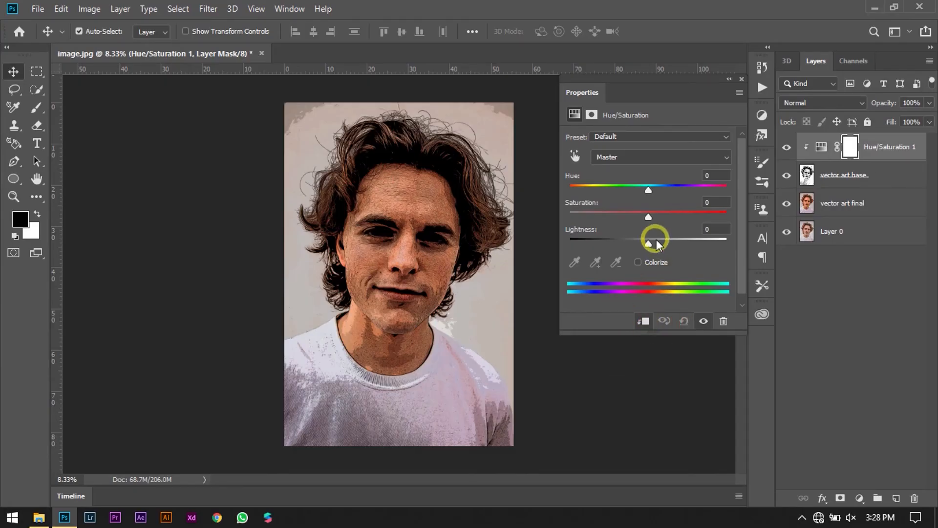
left_click_drag(647, 218, 702, 217)
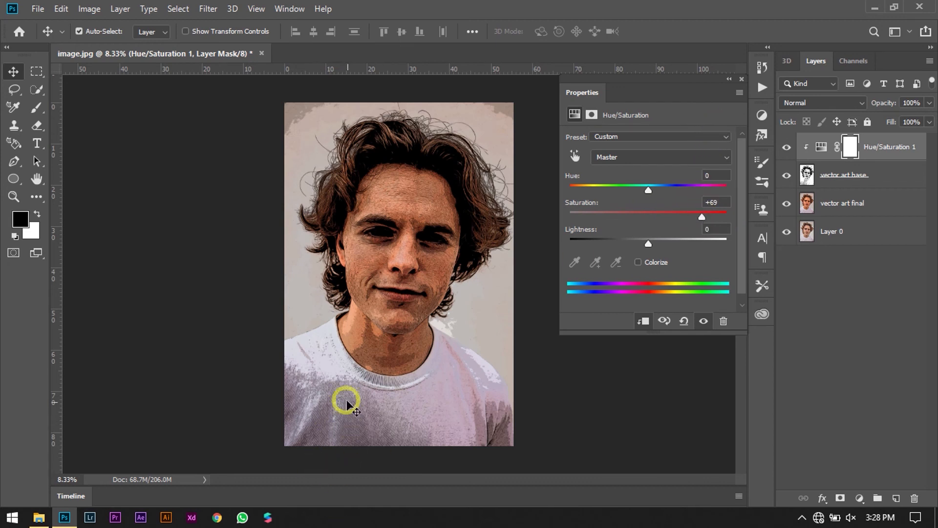
left_click(728, 78)
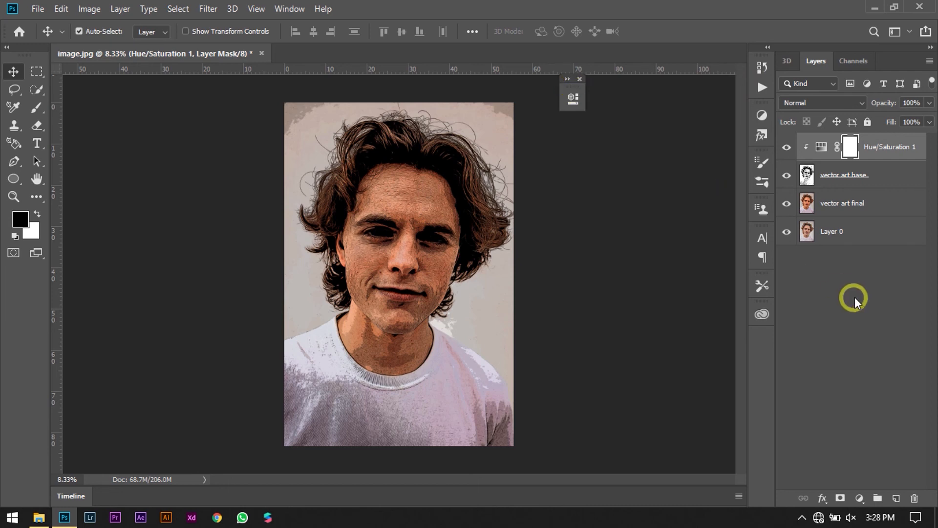
Step: Add a Levels adjustment layer clipped to vector art base with input black about 41, midtones about 1.50 and output black about 52
left_click(860, 498)
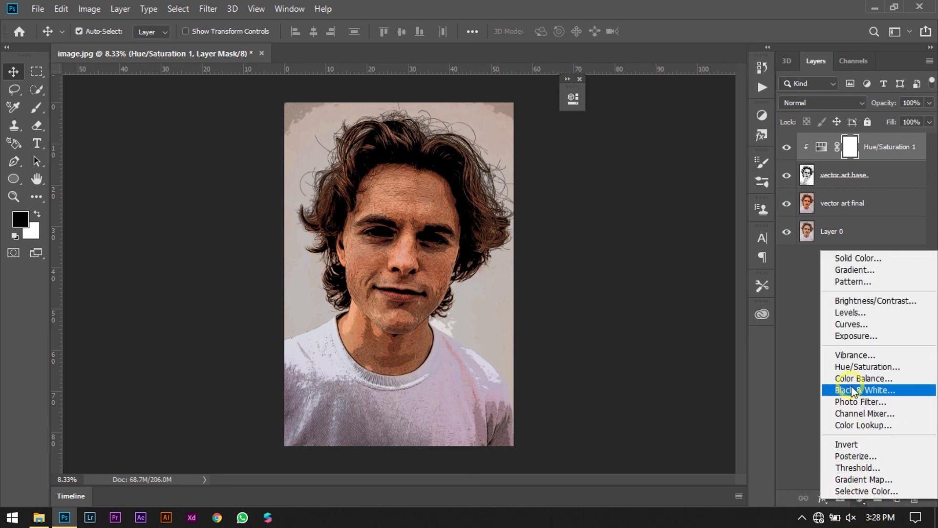
left_click(844, 313)
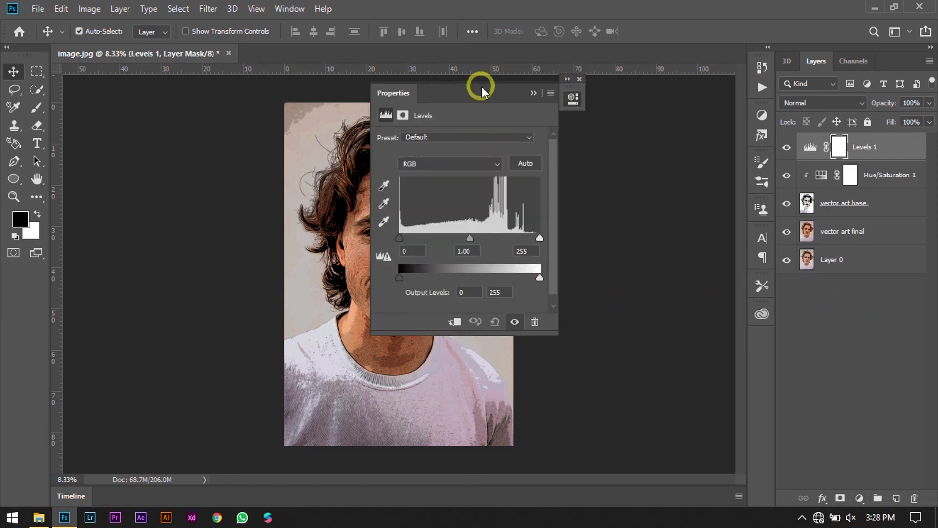
mouse_move(479, 88)
left_mouse_down()
mouse_move(562, 105)
mouse_move(645, 105)
mouse_move(647, 90)
left_mouse_up()
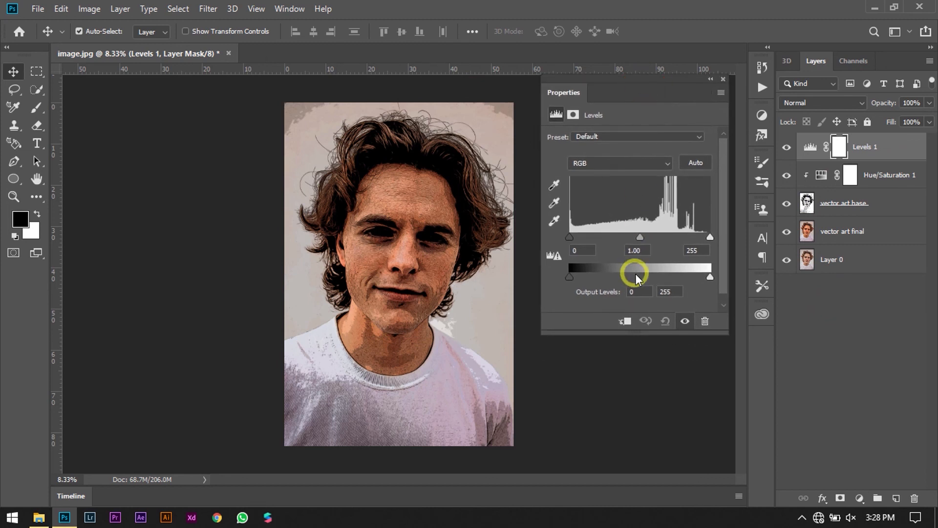
left_click(624, 322)
left_click_drag(640, 237, 592, 238)
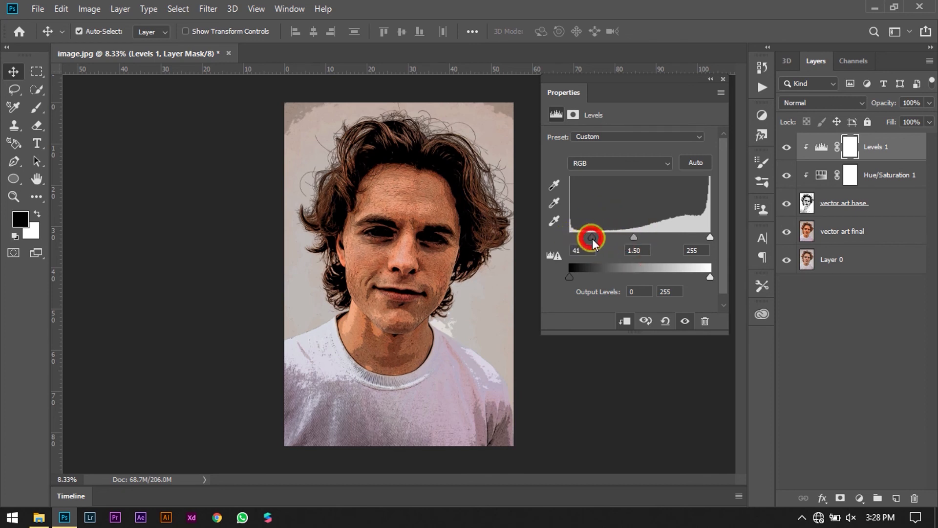
mouse_move(570, 277)
left_mouse_down()
mouse_move(599, 278)
mouse_move(570, 280)
left_mouse_up()
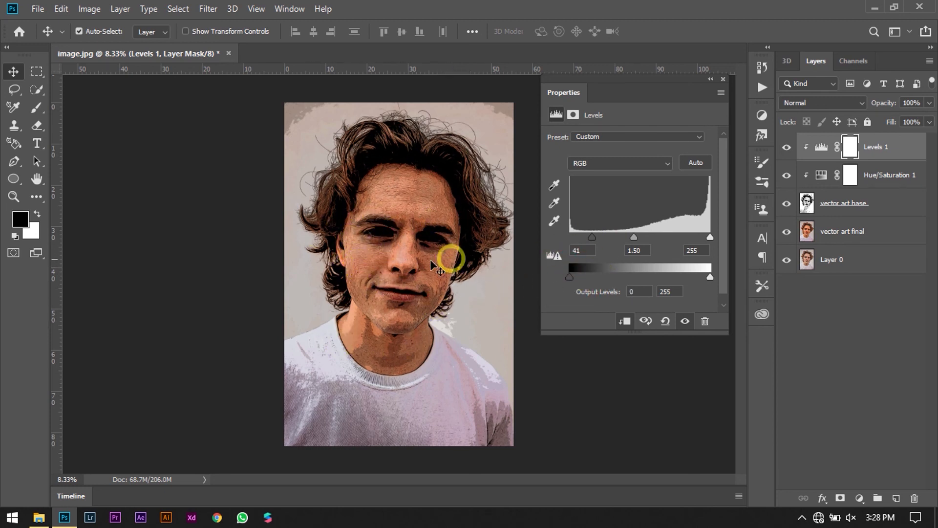
left_click_drag(570, 277, 599, 277)
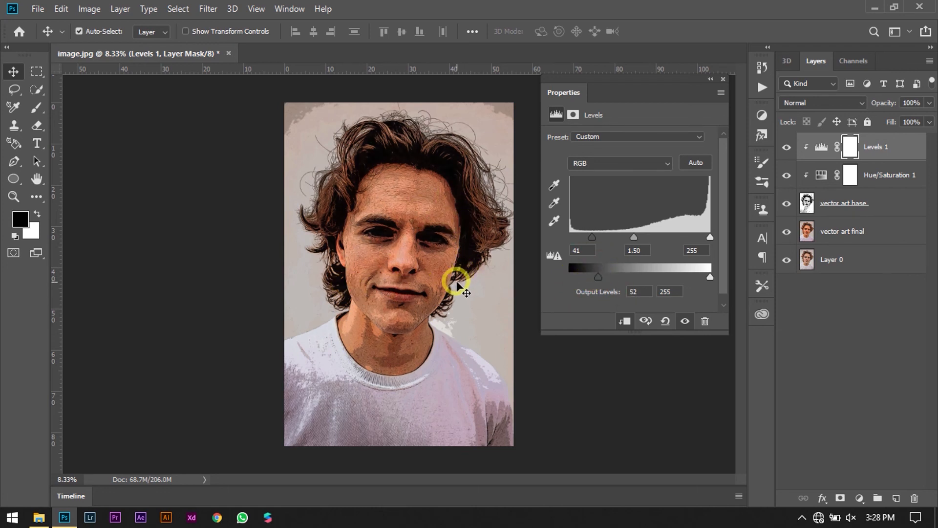
Step: Toggle the vector art base layer's visibility to compare the portrait with and without its line work
left_click(787, 203)
left_click(786, 203)
left_click(786, 203)
left_click(786, 203)
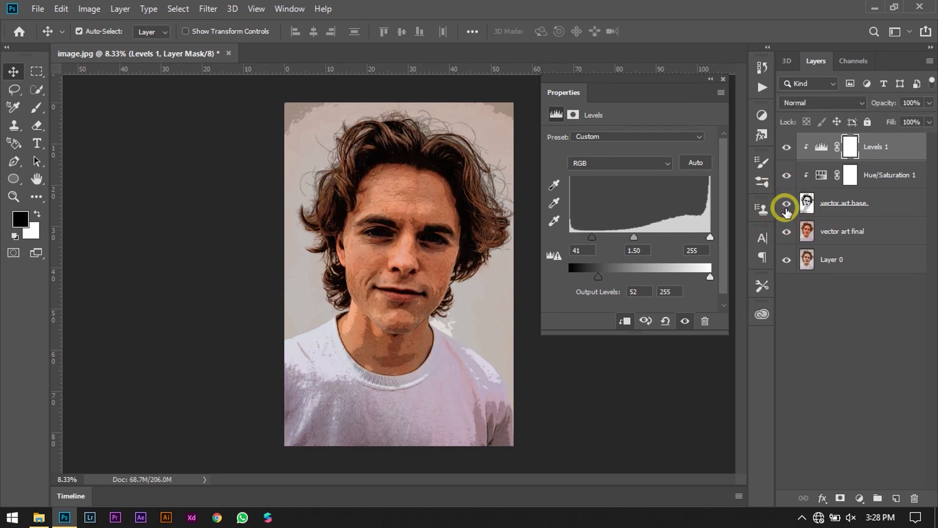